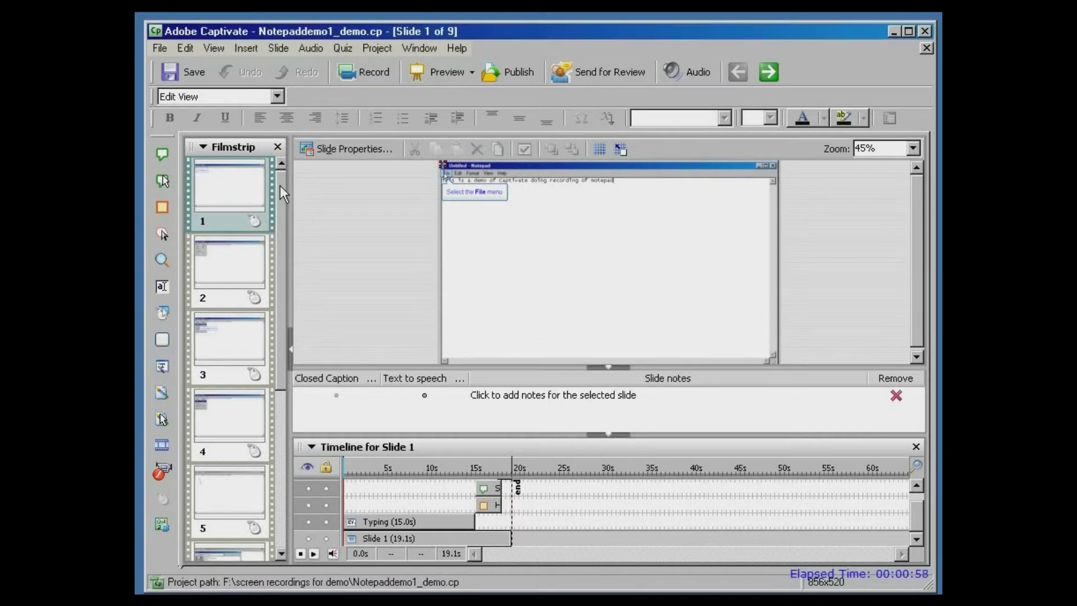
- Insert a blank slide and move it ahead of the first slide in the project
click(247, 47)
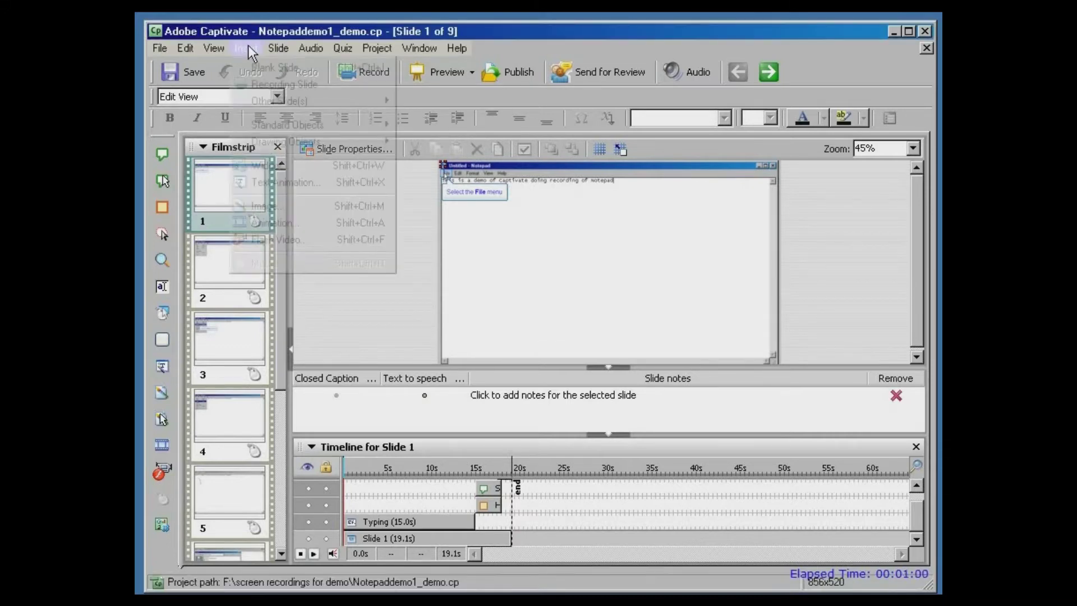
click(254, 65)
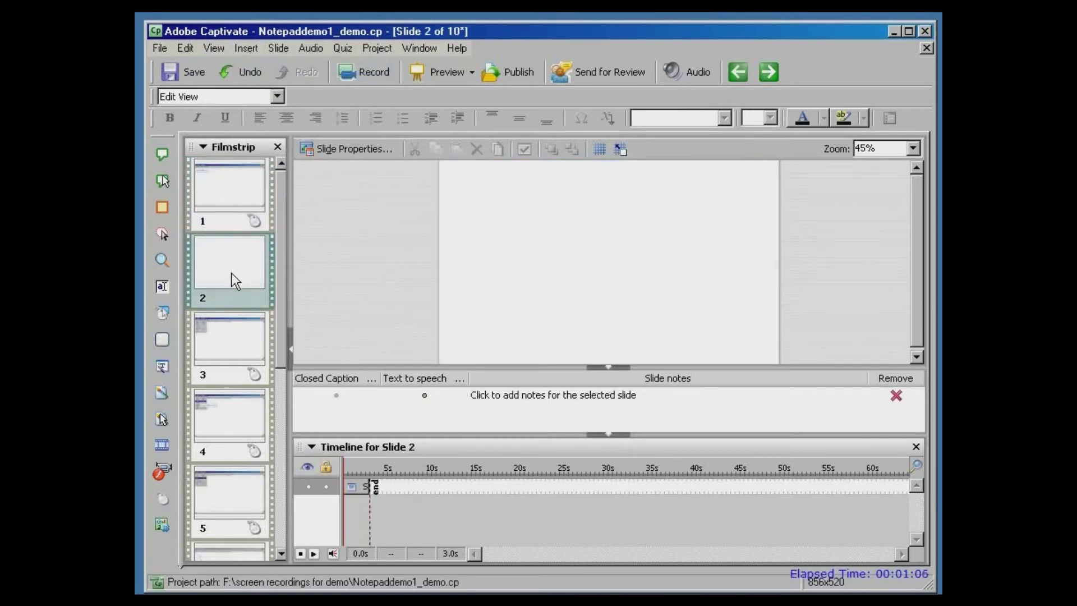
drag(230, 281, 227, 214)
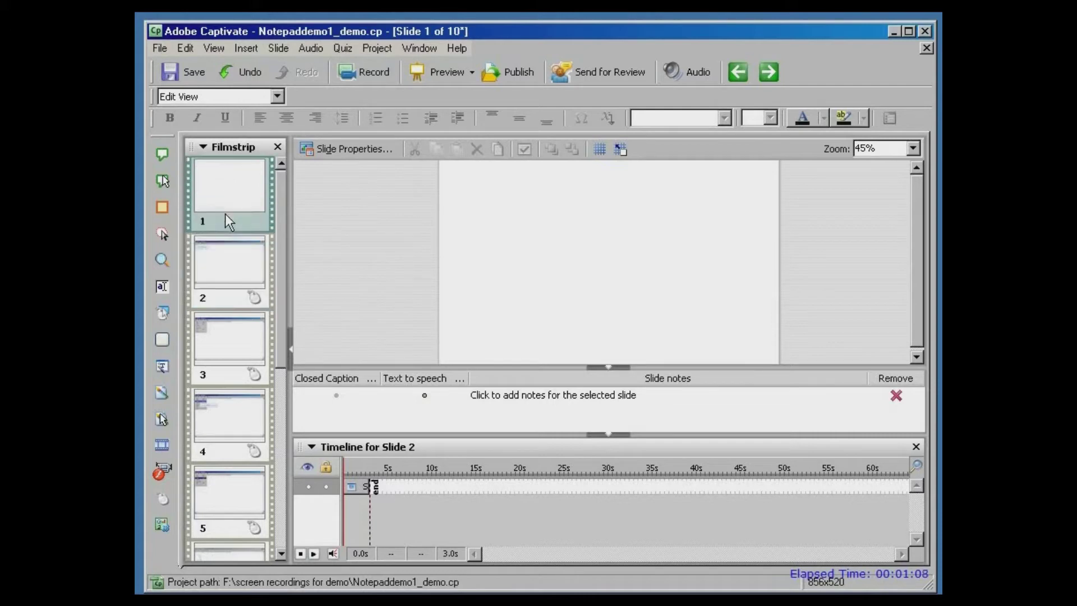
click(584, 243)
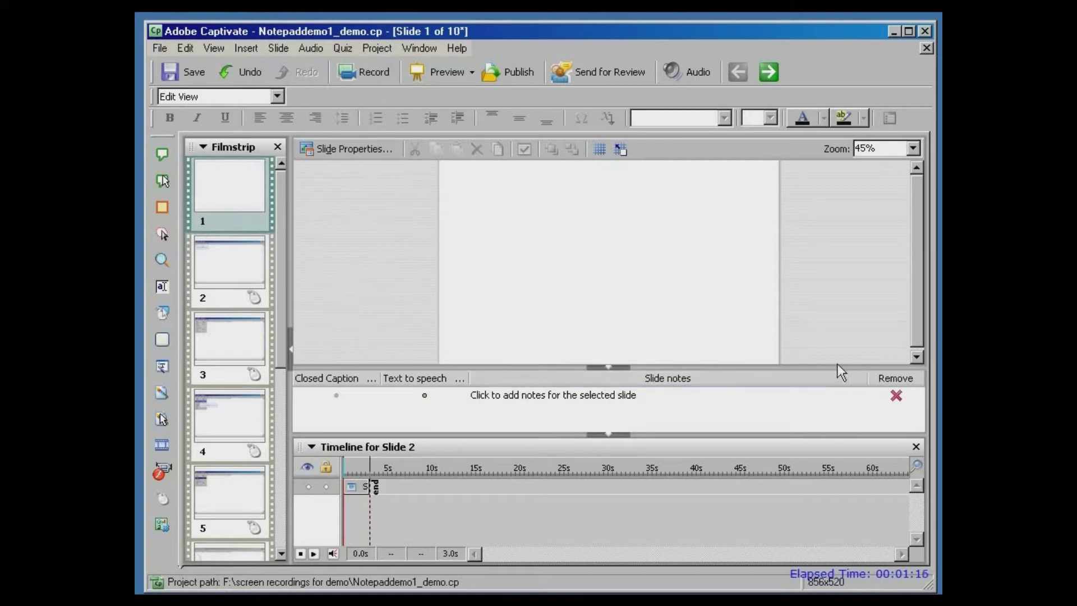
- Add a text caption reading "Getting Started with Notepad" to the blank opening slide
drag(833, 367, 833, 425)
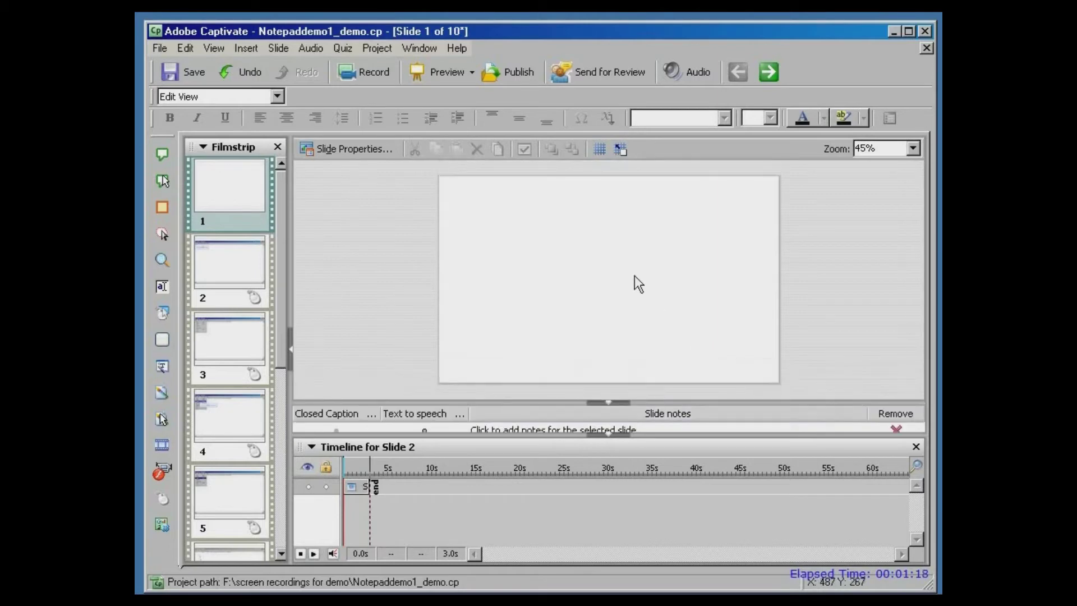
click(248, 49)
mouse_move(301, 133)
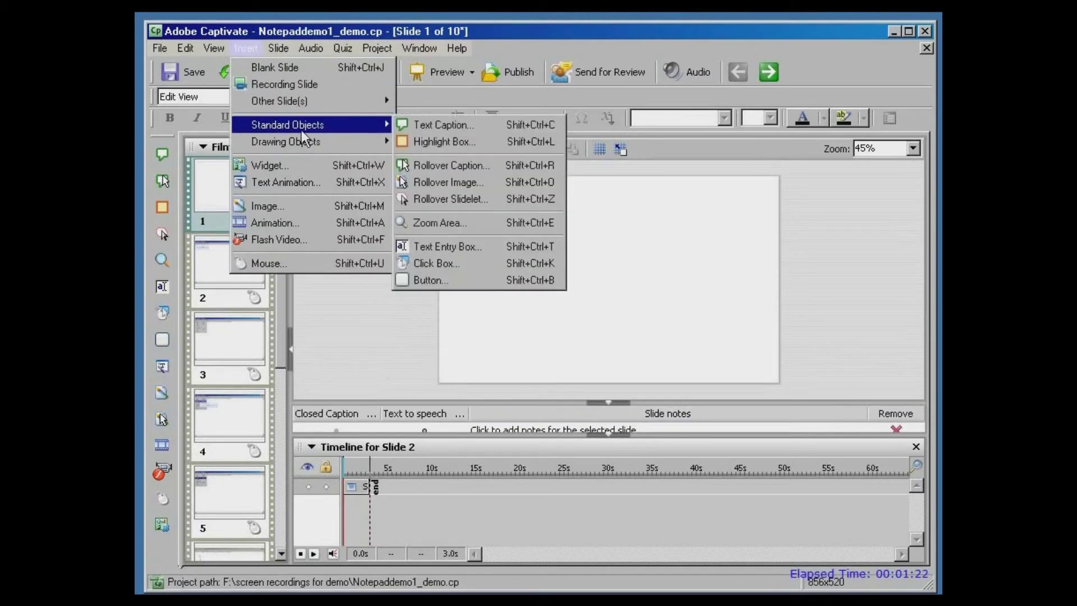
click(446, 125)
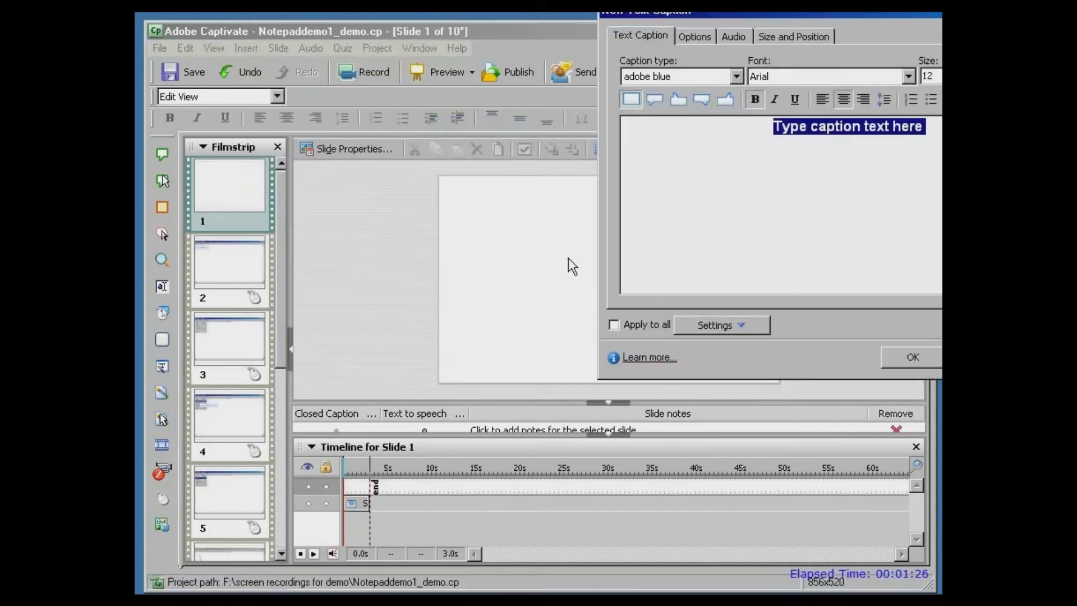
text(G)
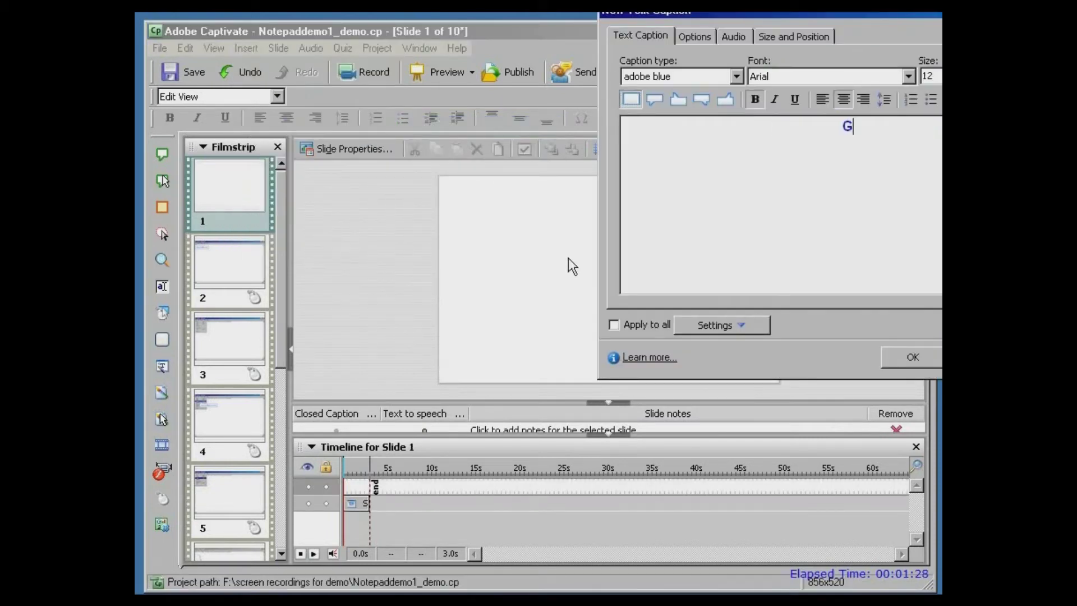
text(etting Started with Notepad)
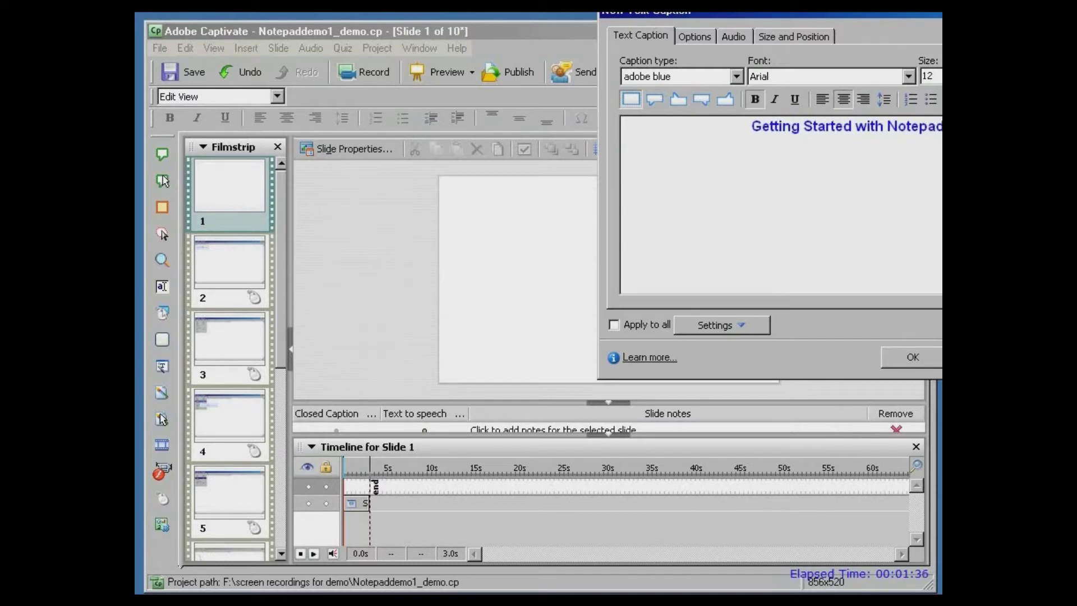
- Set the whole "Getting Started with Notepad" caption text to size 24 and place the caption on the slide
key(ctrl+shift+Left)
key(ctrl+shift+Left)
key(ctrl+shift+Left)
key(ctrl+shift+Left)
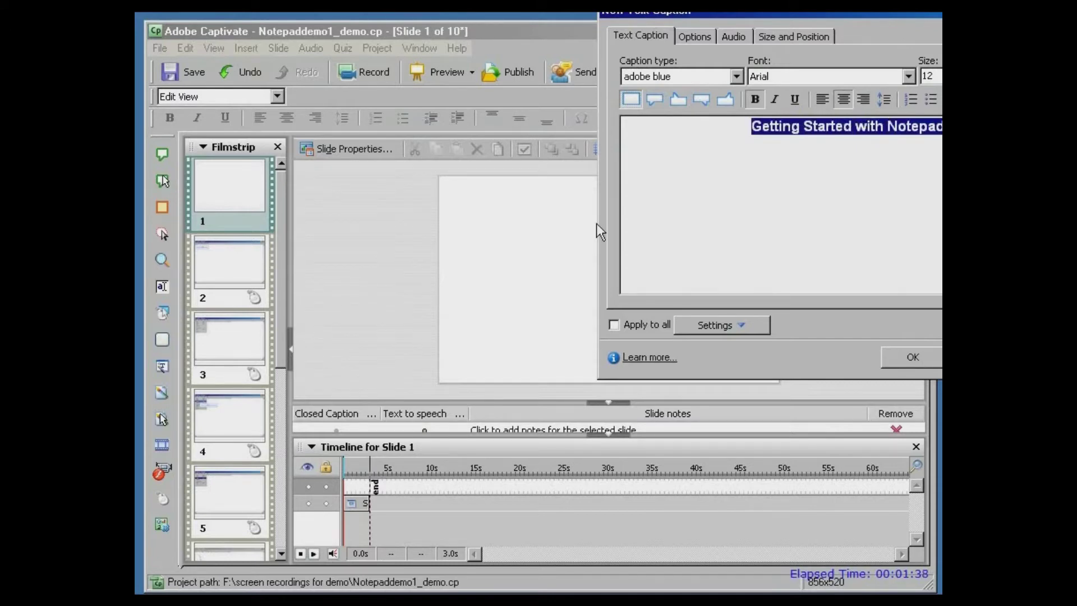
click(931, 76)
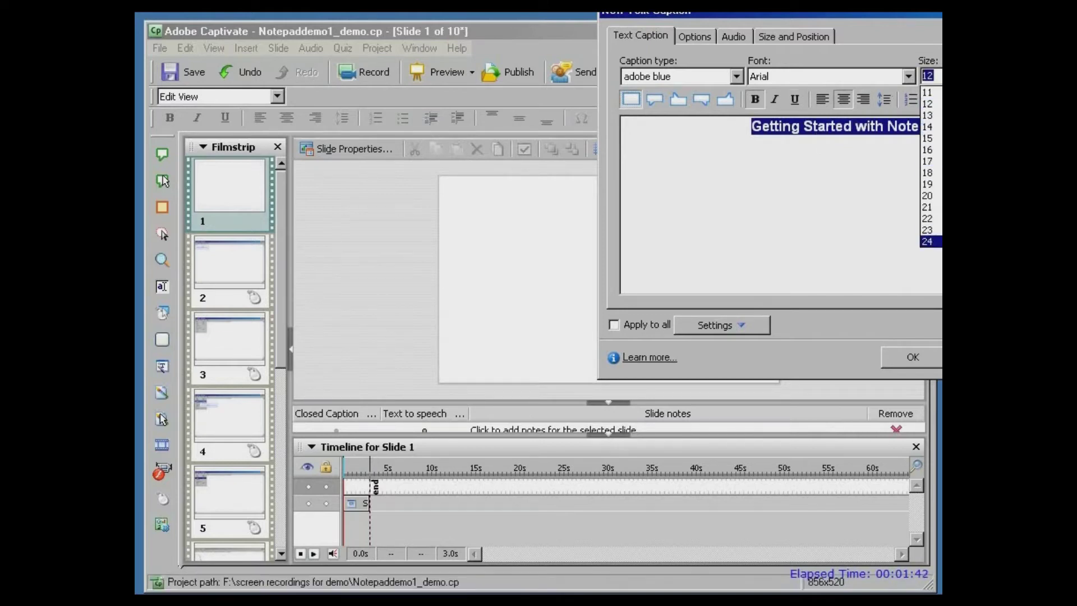
key(Return)
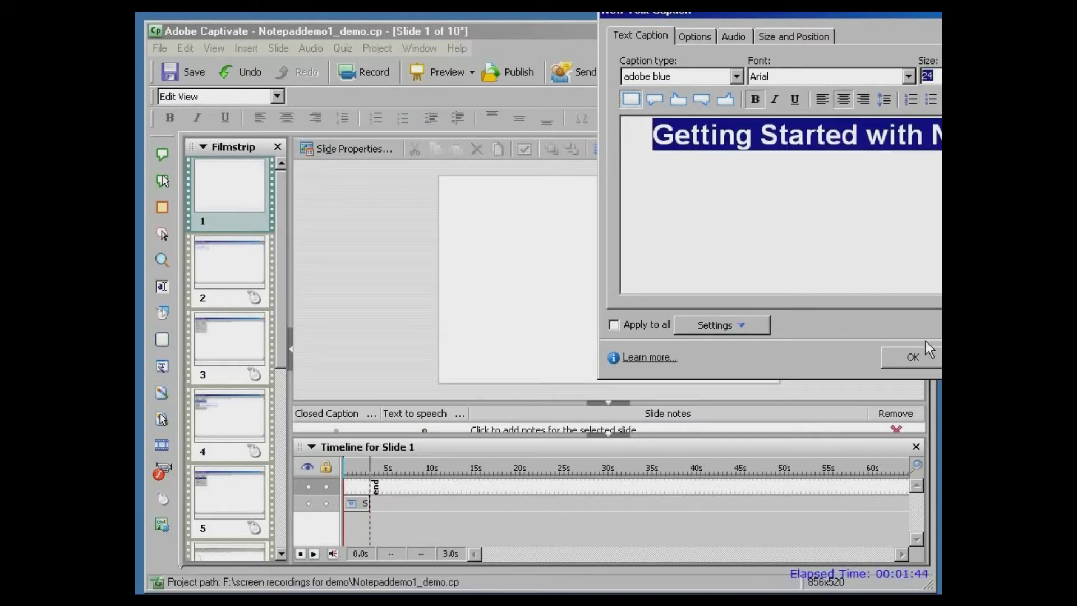
drag(915, 17, 624, 69)
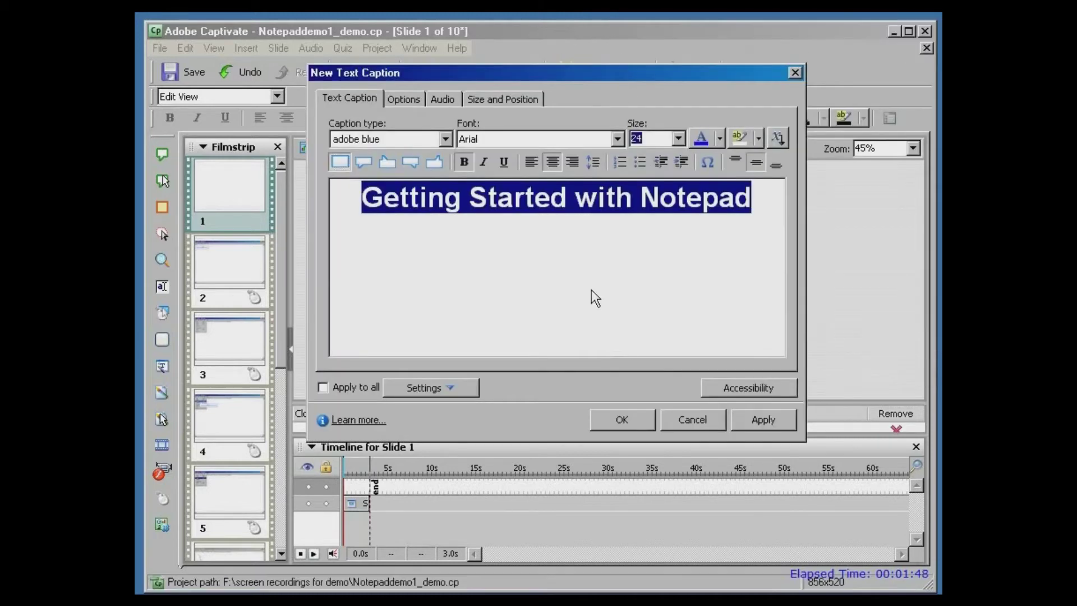
click(616, 414)
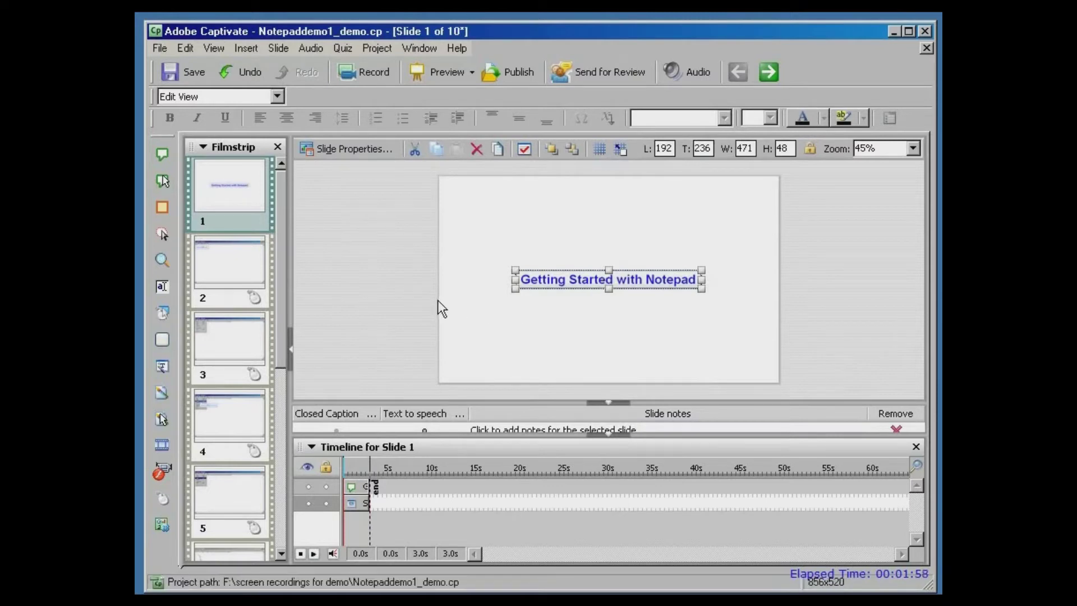
- On slide 4, replace "Select the" with "Click" in the caption about the Save menu item
click(220, 406)
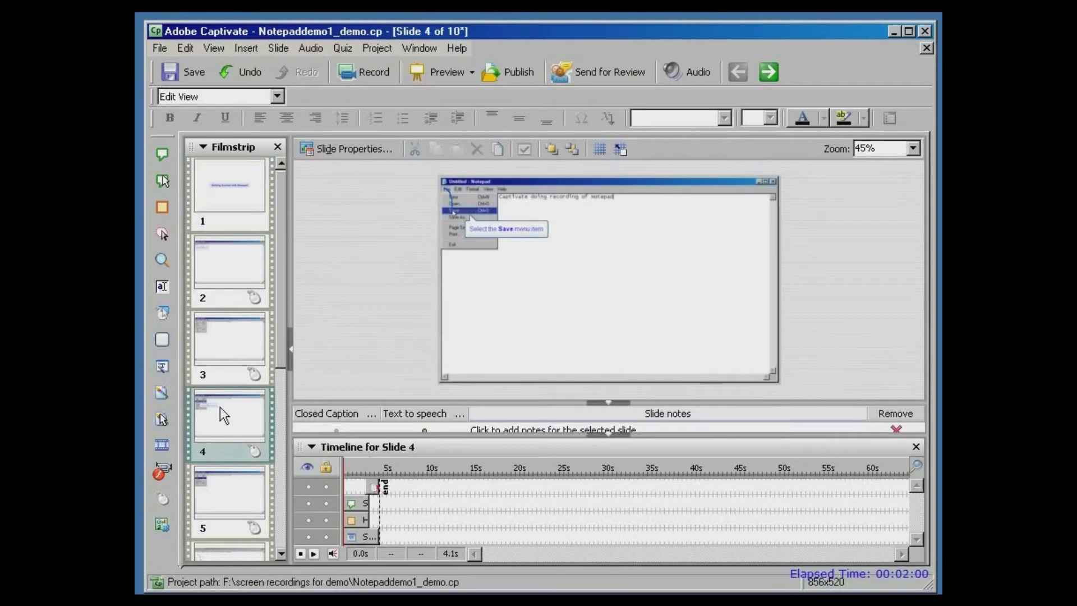
click(521, 233)
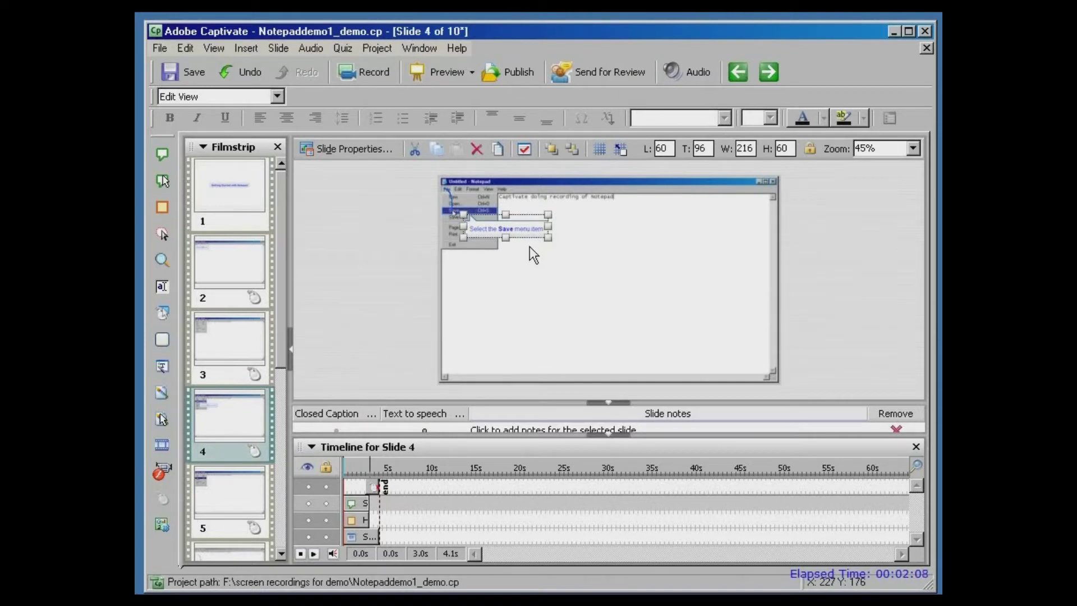
key(ctrl+equal)
key(ctrl+equal)
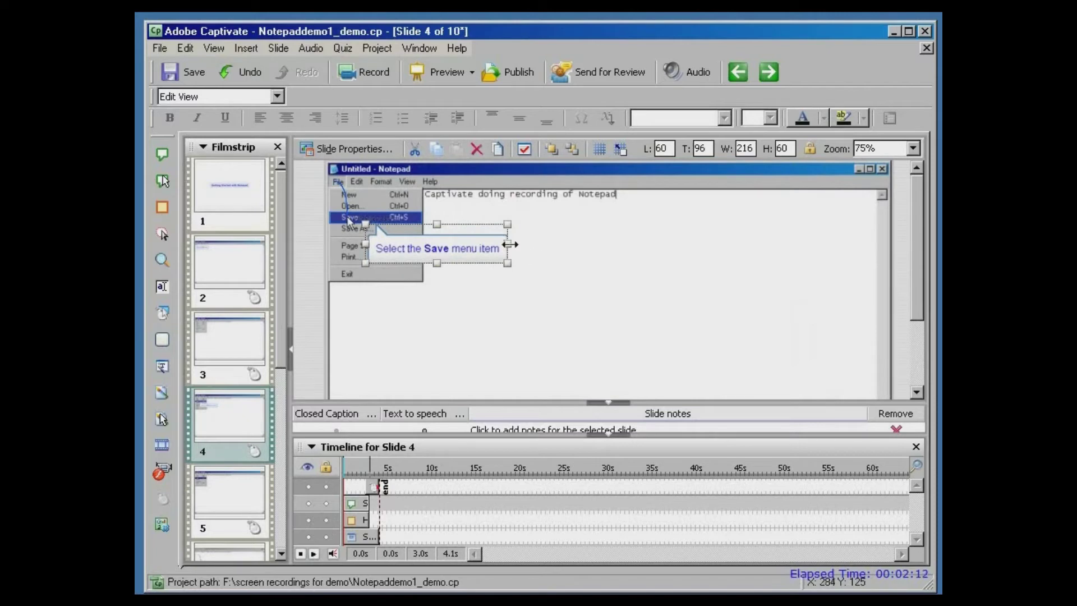
double_click(453, 245)
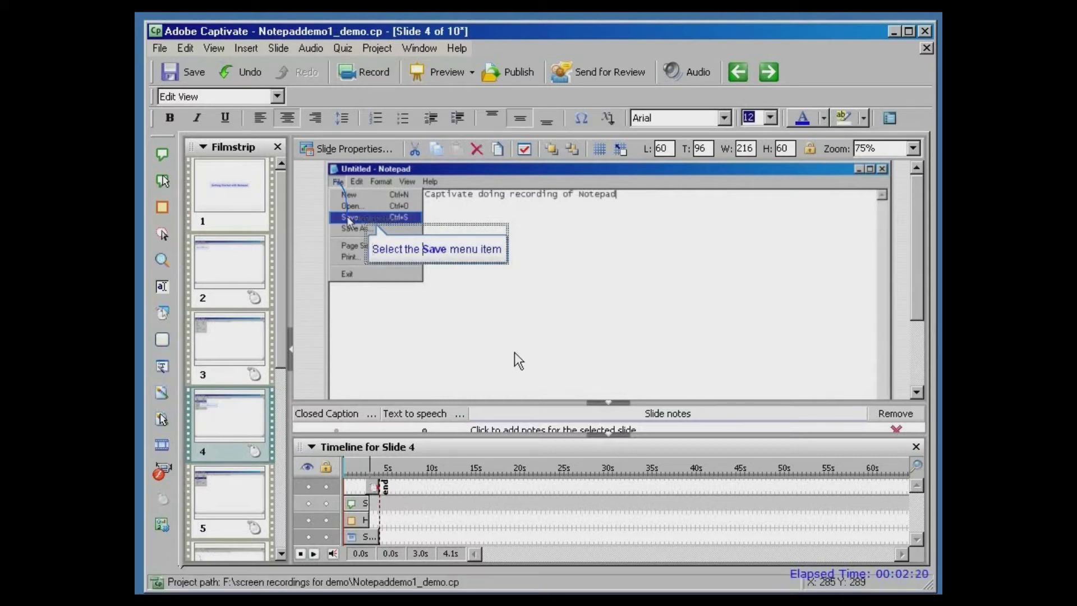
key(ctrl+shift+Left)
key(ctrl+shift+Left)
text(Click)
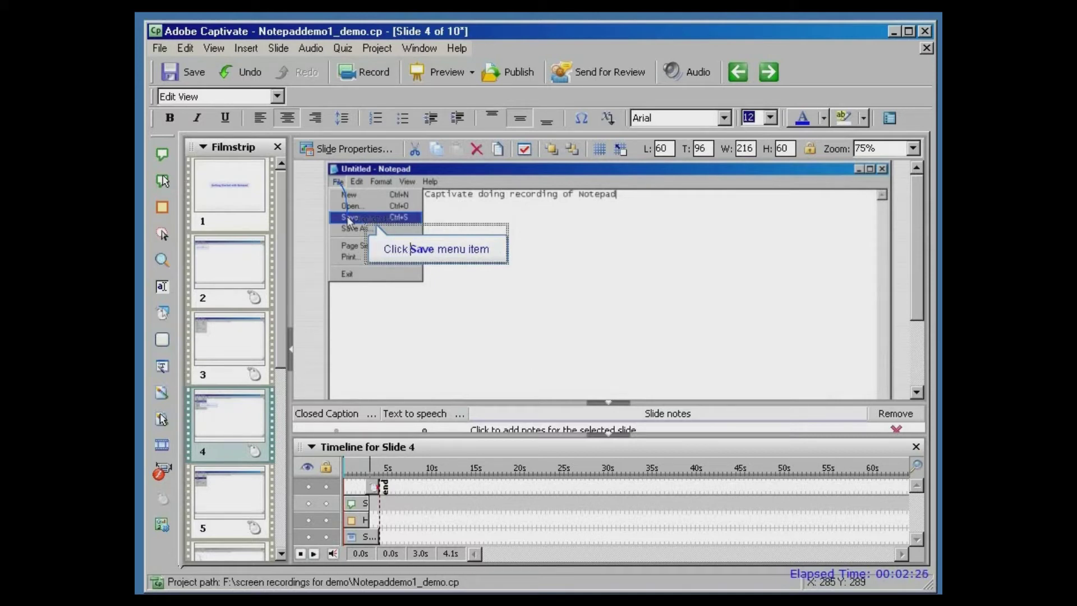
- Delete "menu item" after "Save" in the slide 4 caption and narrow the caption to about 131 pixels
key(ctrl+Right)
key(ctrl+shift+Right)
key(ctrl+shift+Right)
key(Delete)
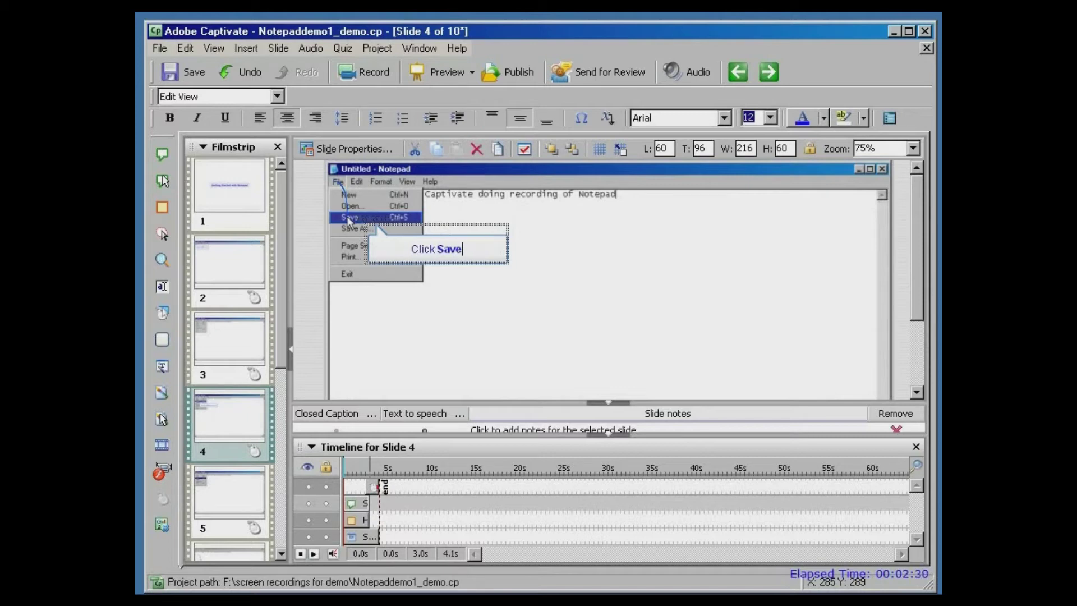
click(507, 262)
drag(508, 243, 453, 243)
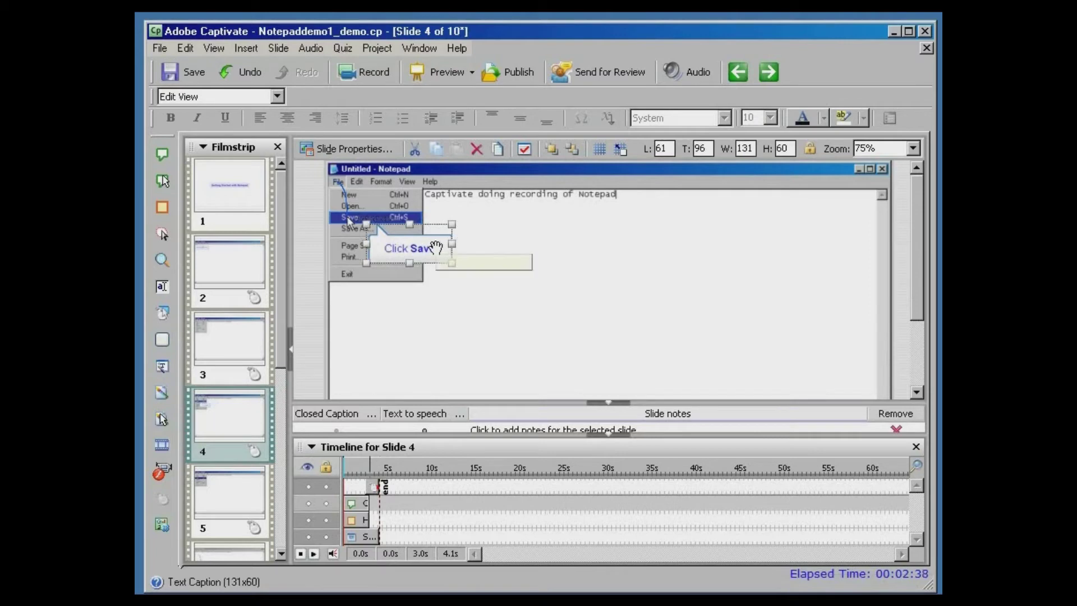
- Change the "Click Save" caption type to adobe red and widen the caption to about 184 pixels
double_click(443, 250)
click(442, 240)
right_click(429, 260)
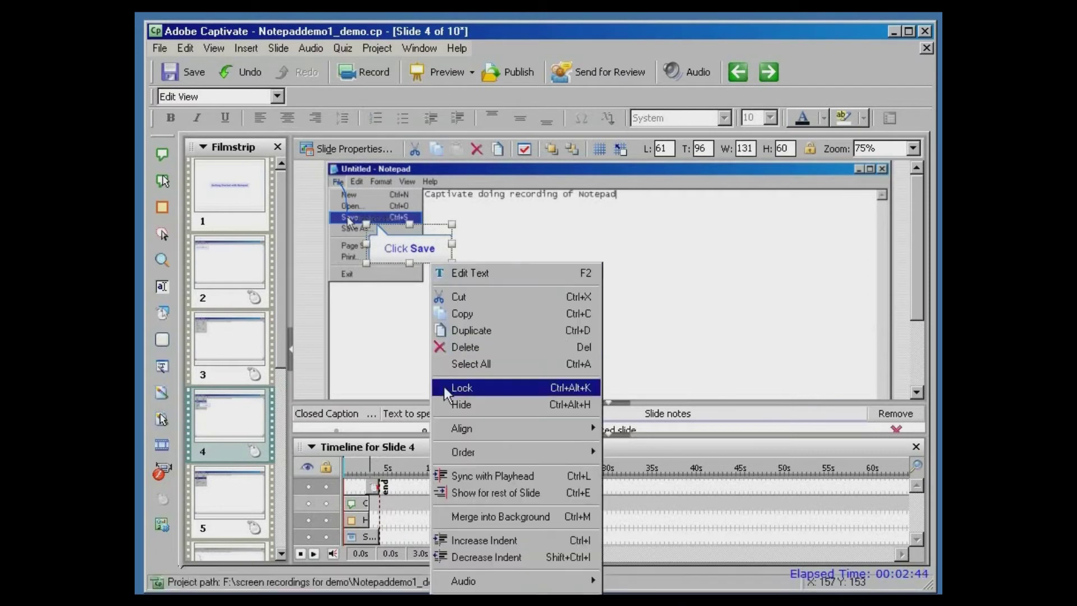
click(470, 273)
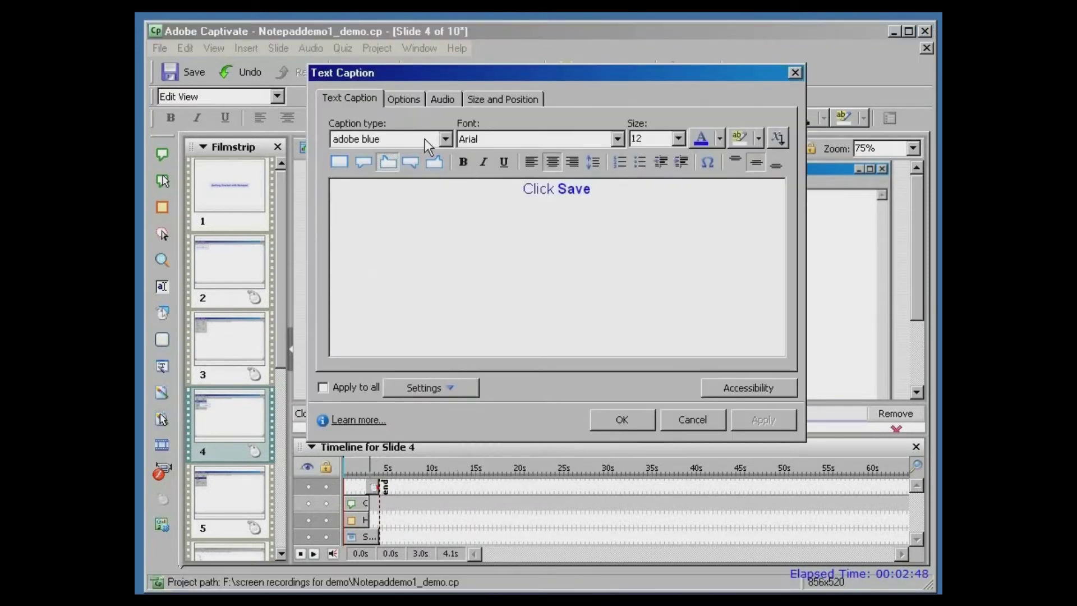
click(446, 138)
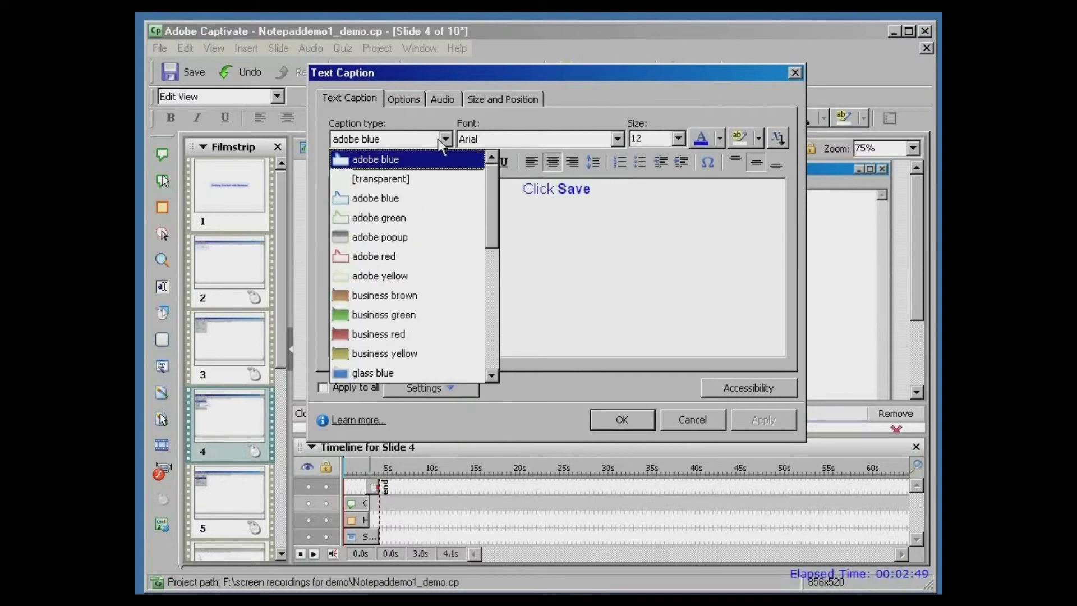
click(393, 258)
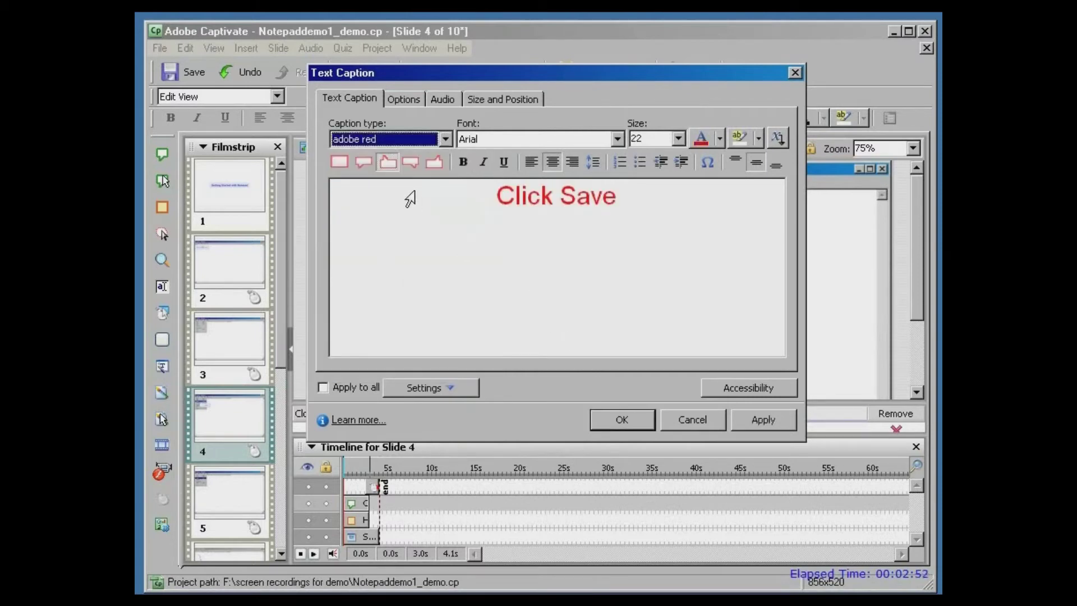
click(602, 418)
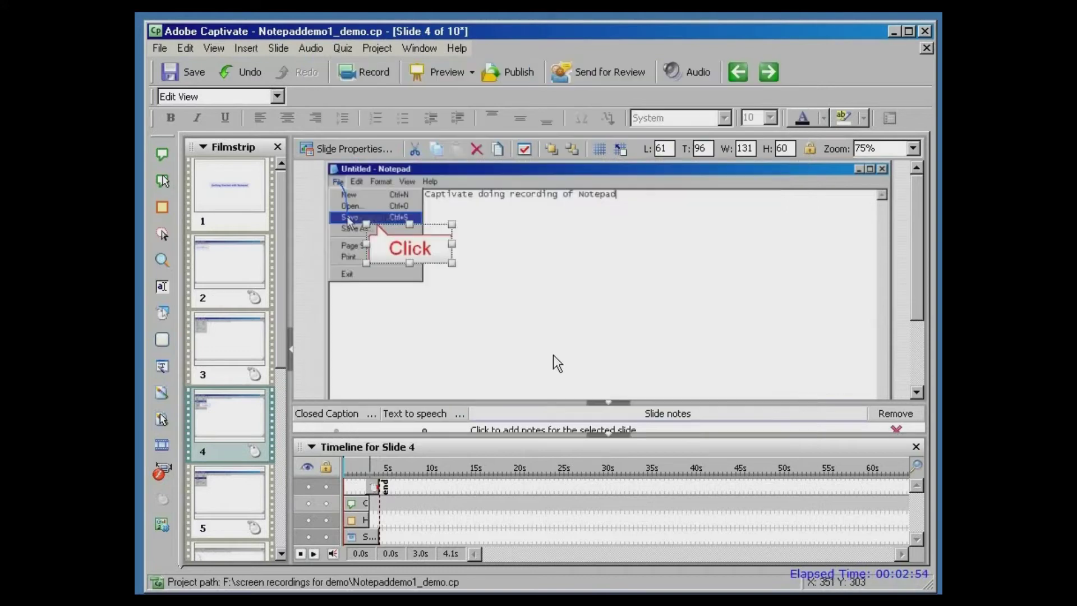
drag(452, 244, 487, 246)
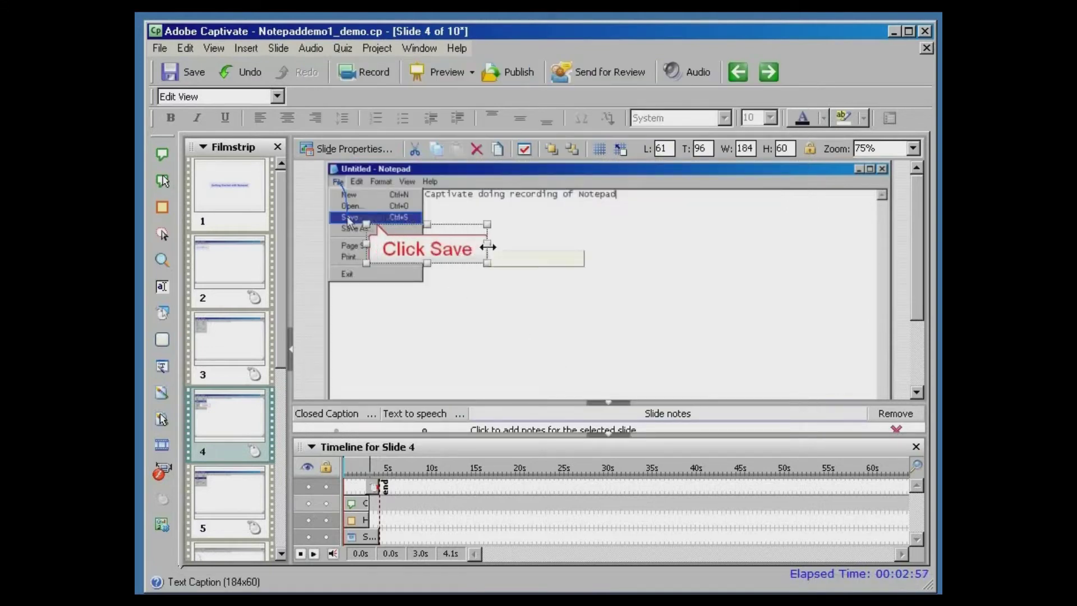
- Set all the text in the red "Click Save" caption to font size 16
double_click(411, 251)
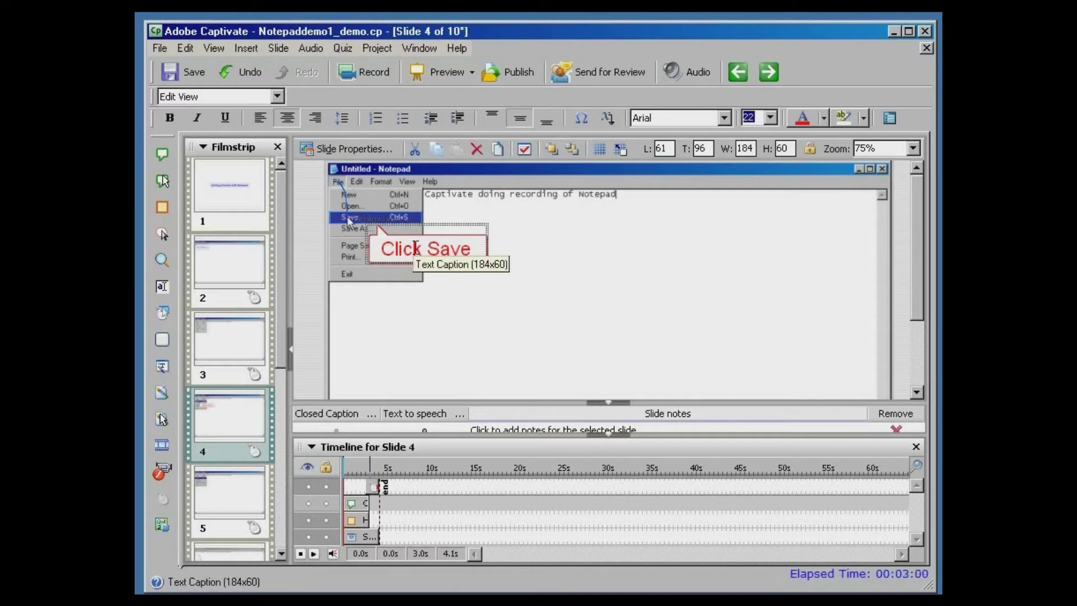
key(ctrl+shift+Right)
key(ctrl+shift+Right)
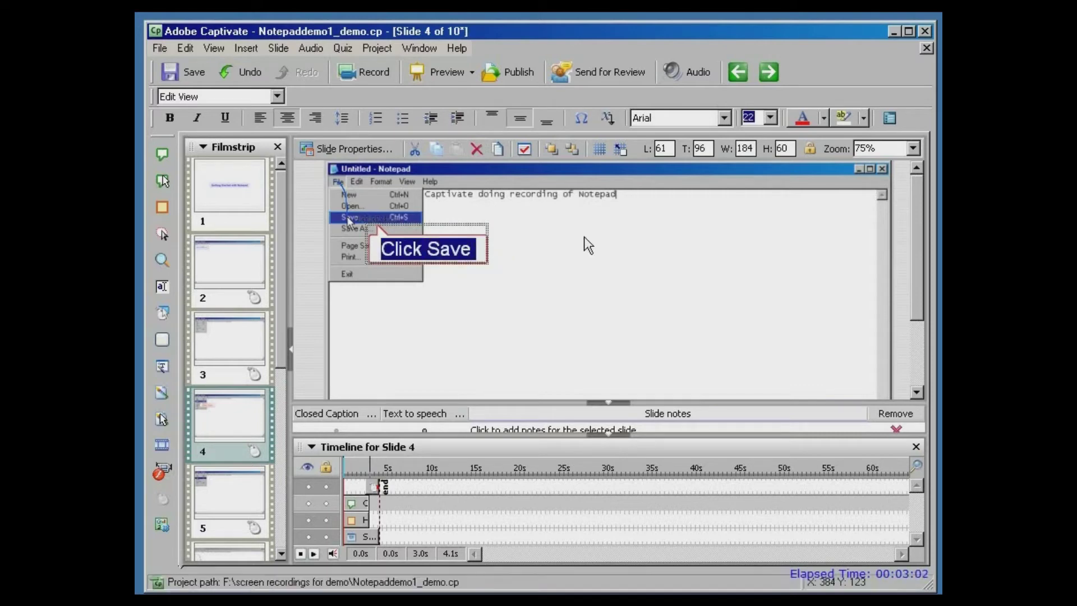
click(769, 117)
click(769, 119)
click(768, 119)
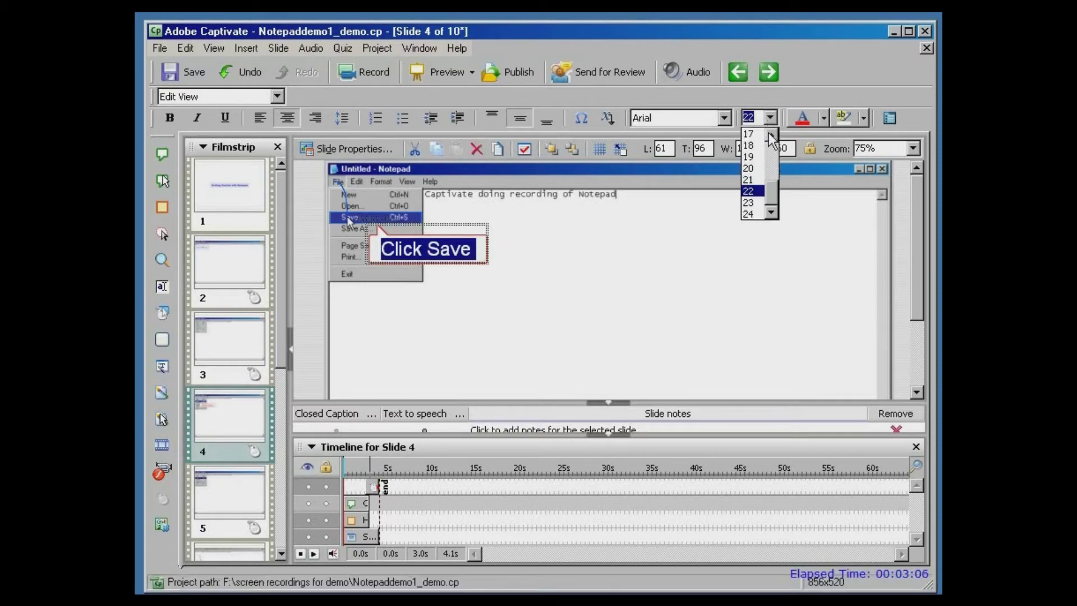
click(768, 132)
drag(768, 130, 752, 145)
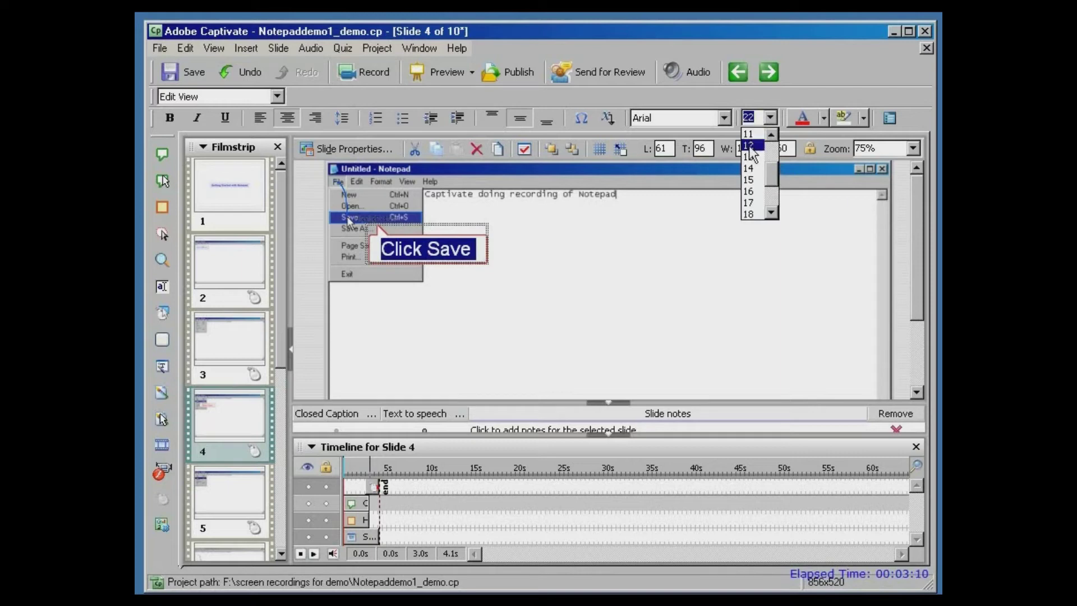
click(748, 145)
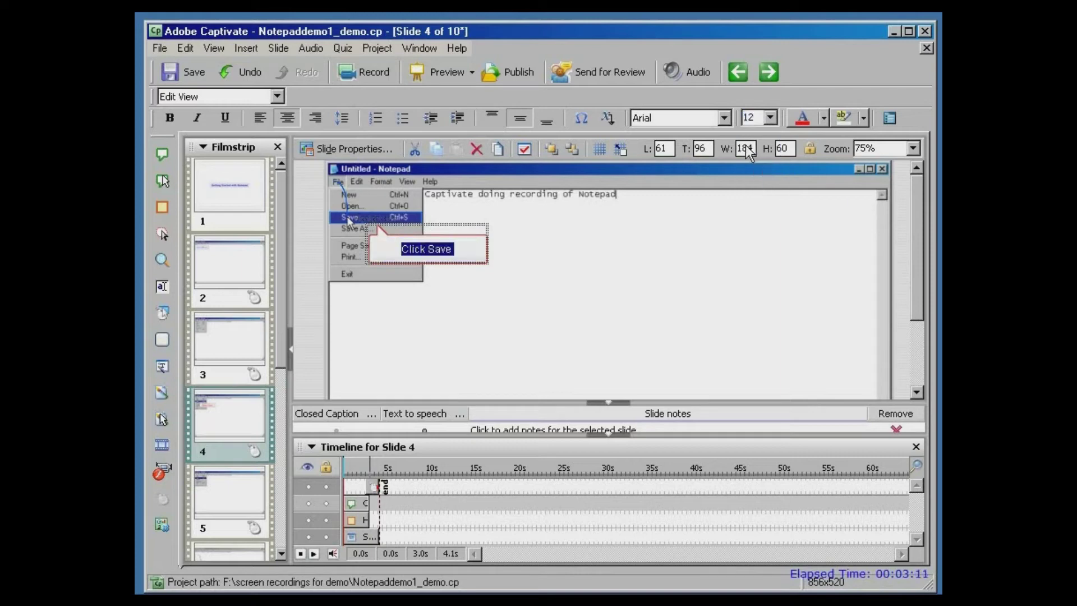
click(770, 119)
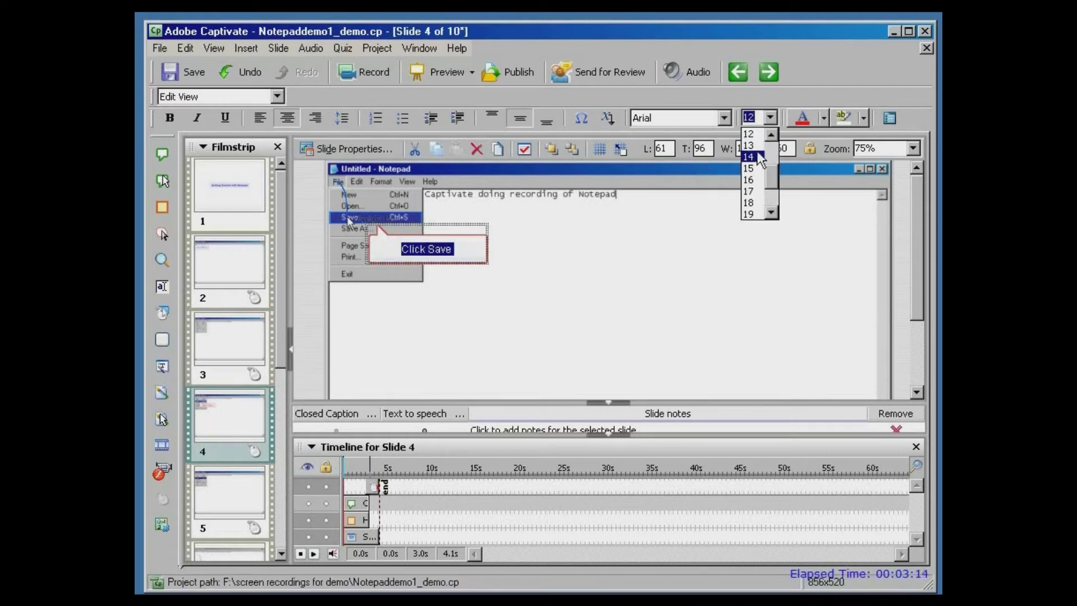
click(758, 157)
click(770, 119)
click(755, 163)
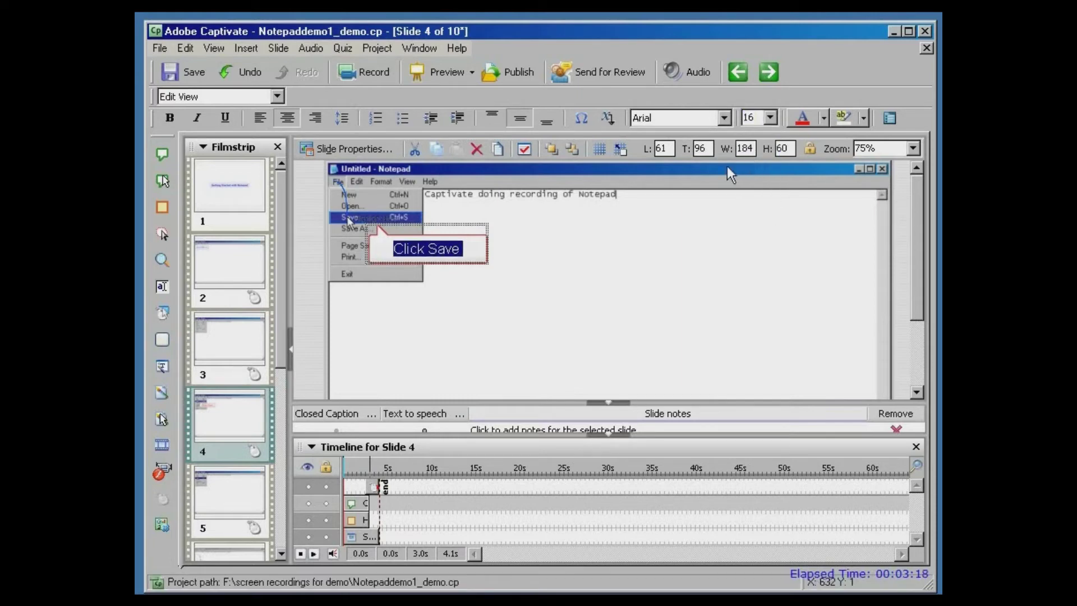
- Make the word "Save" bold in the red slide 4 caption and save the project
click(459, 254)
key(shift+Left)
key(shift+Left)
key(shift+Left)
key(shift+Left)
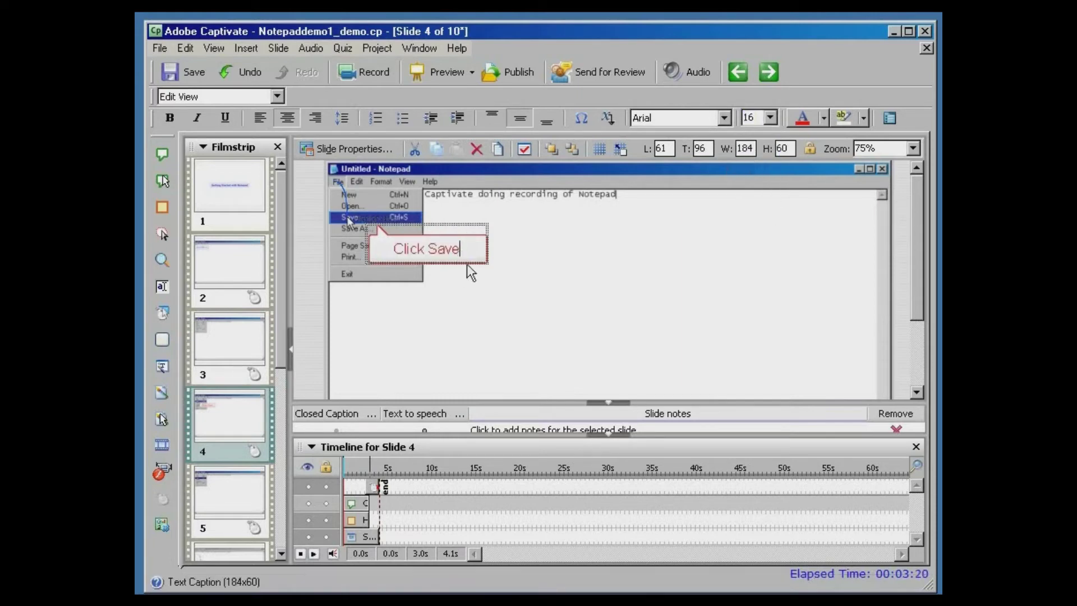
key(ctrl+b)
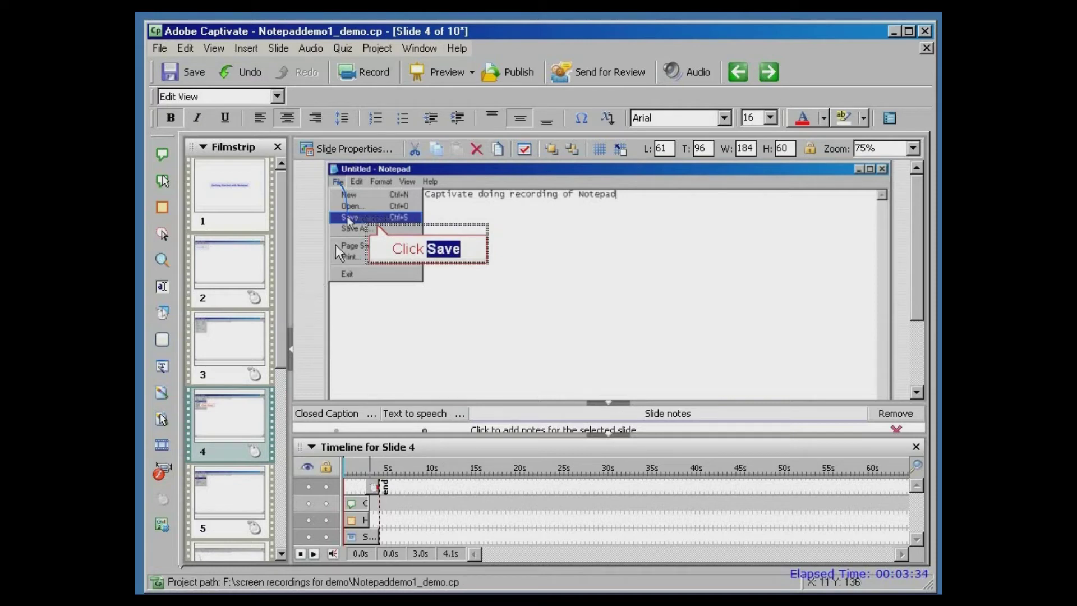
click(188, 67)
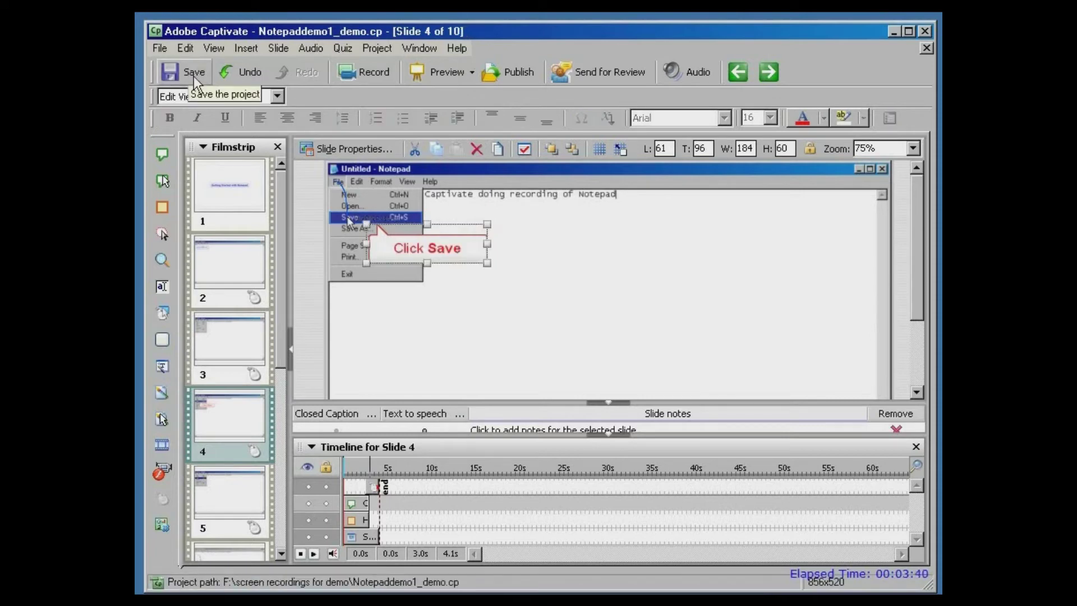
- Preview the whole project through to slide 9 and close the preview
click(471, 68)
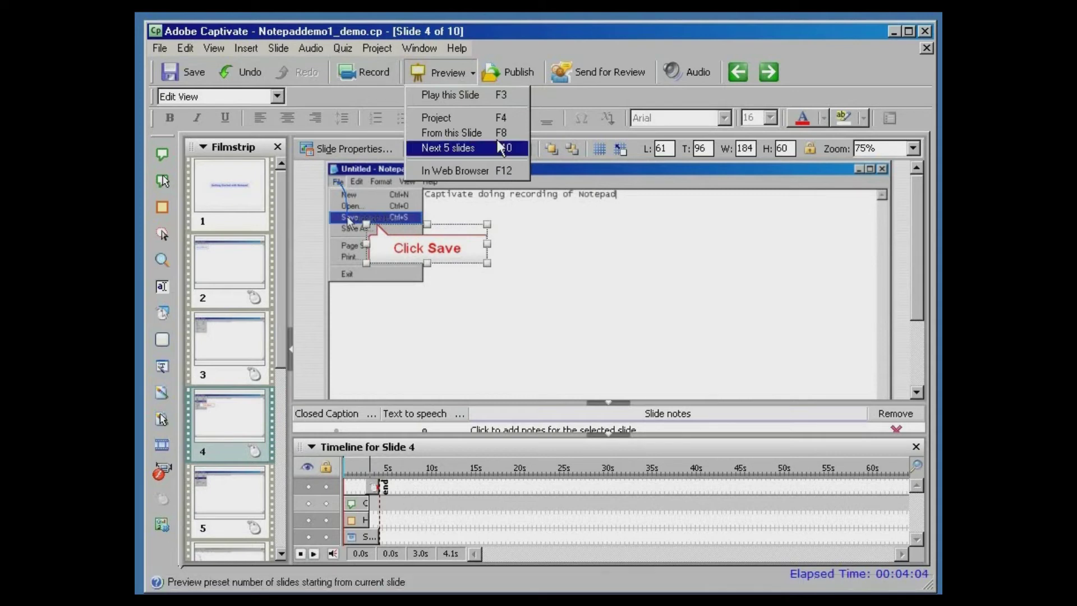
click(493, 117)
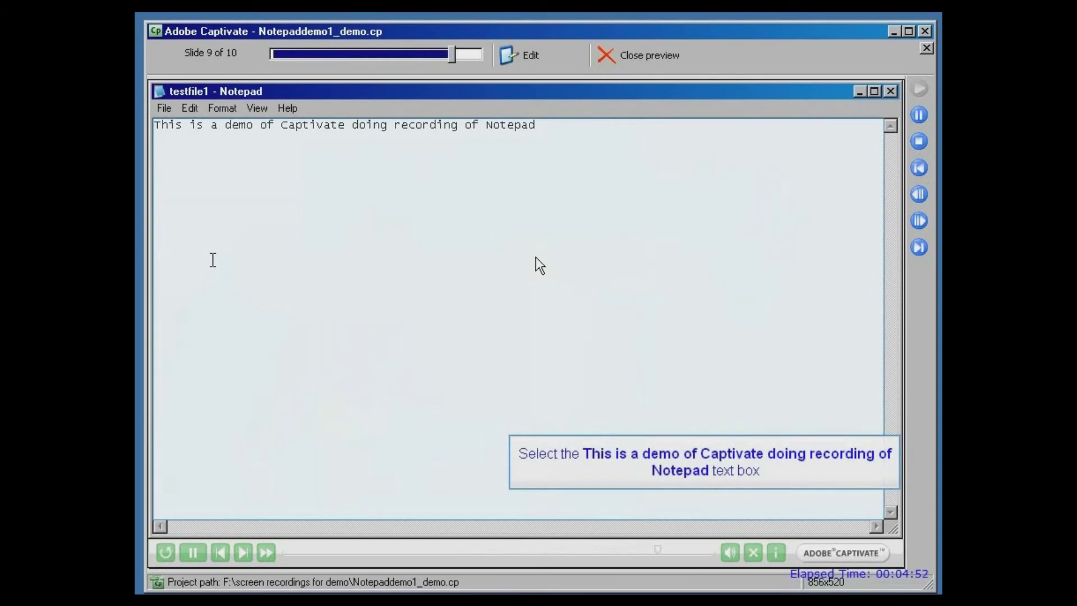
click(652, 52)
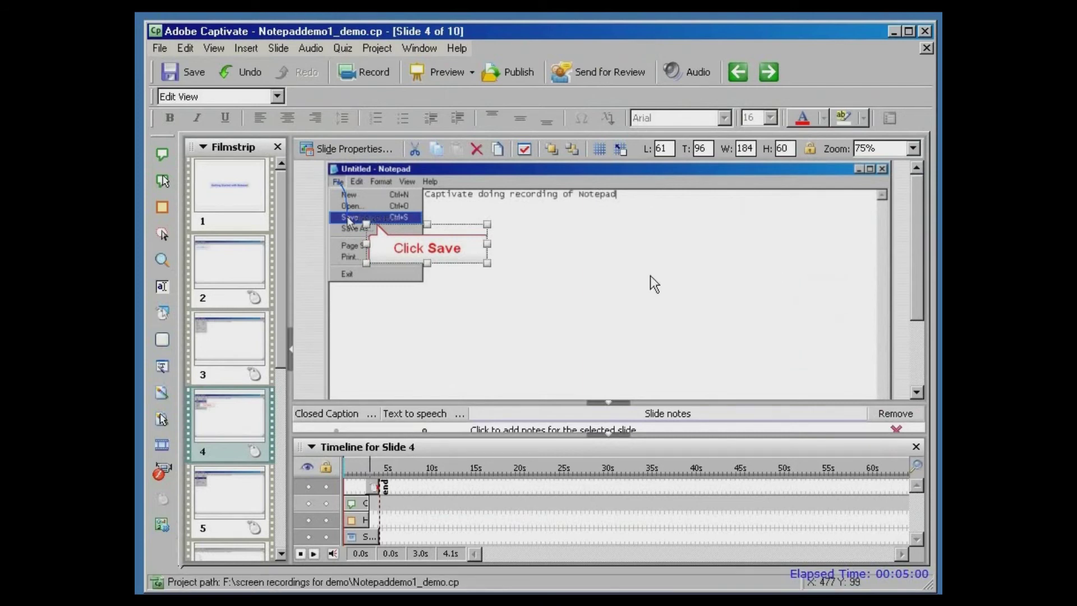
- Enlarge the slide notes area and copy slide 1's caption text "Getting Started with Notepad" into its slide note
drag(670, 401, 654, 354)
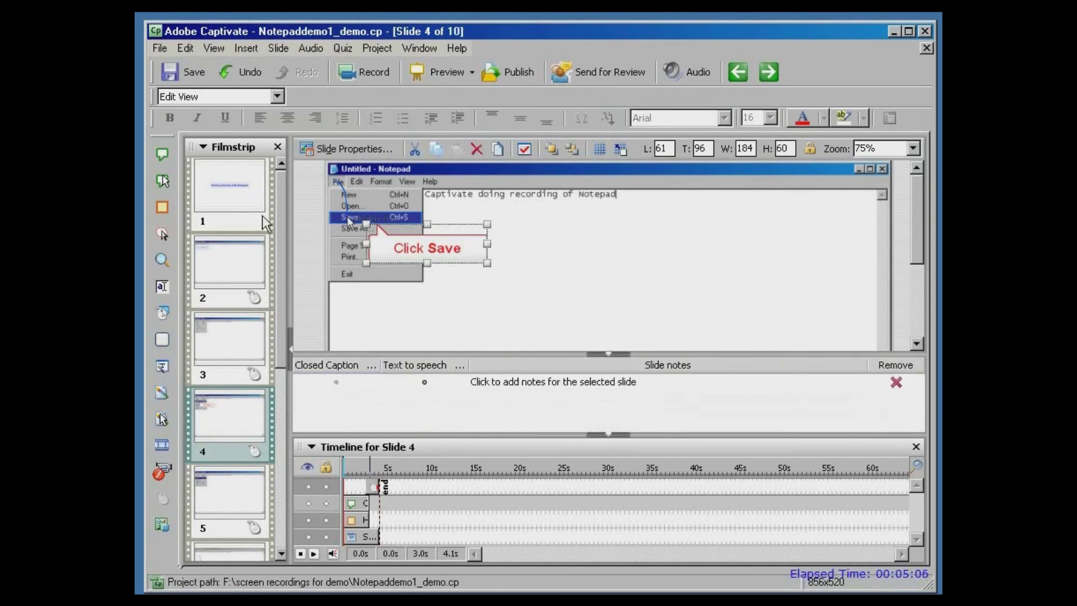
click(230, 185)
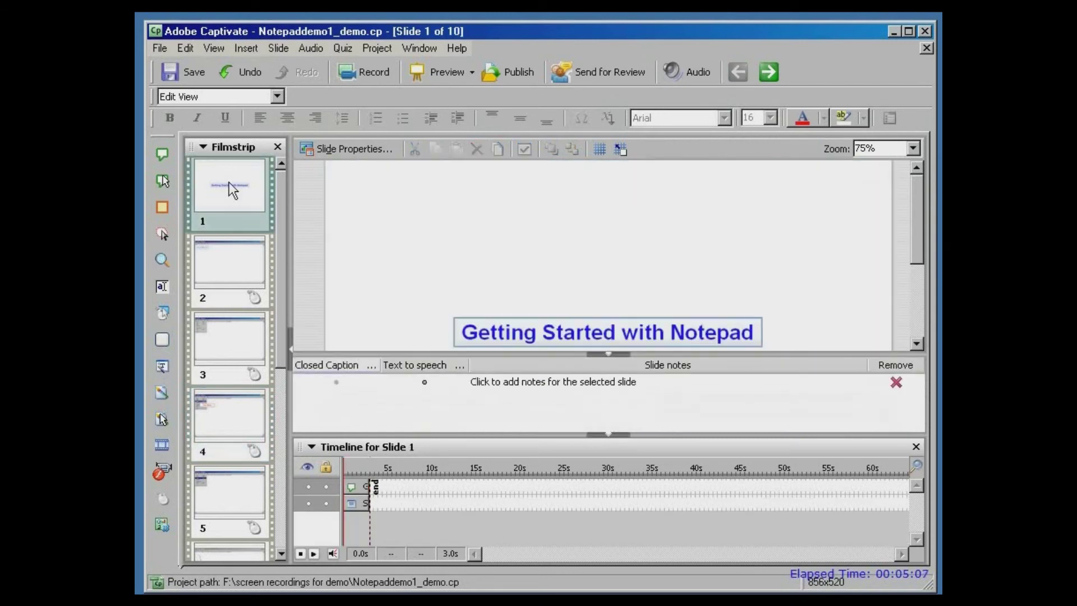
double_click(719, 335)
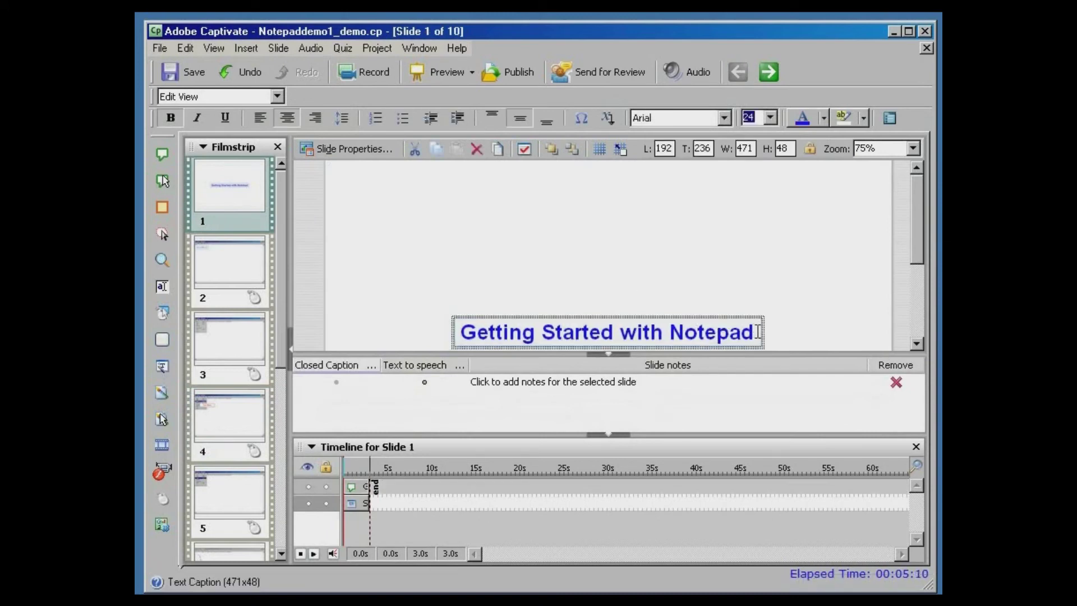
key(ctrl+a)
key(ctrl+c)
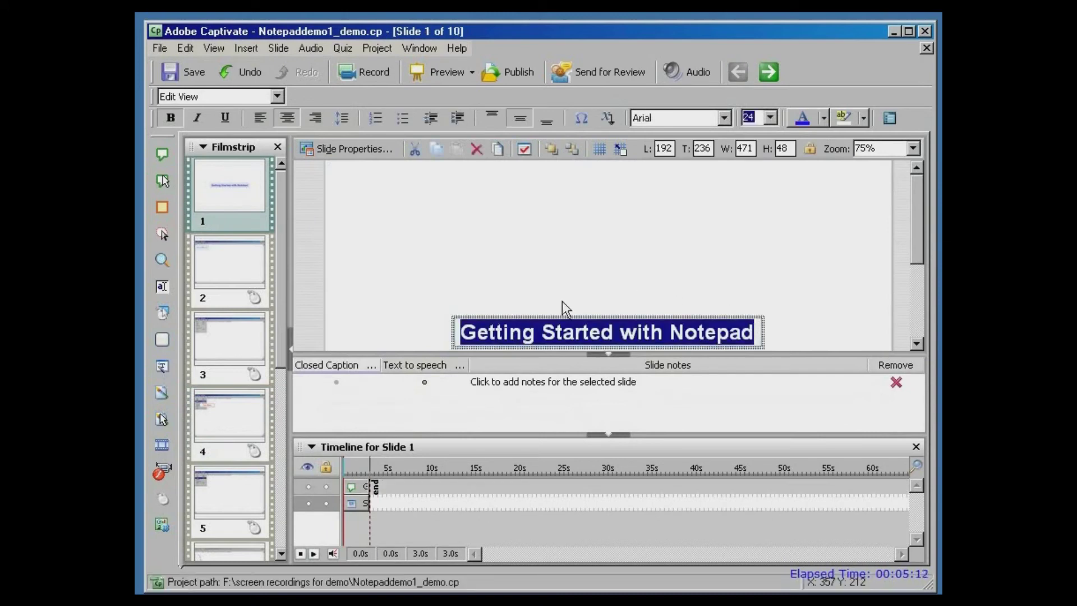
click(516, 383)
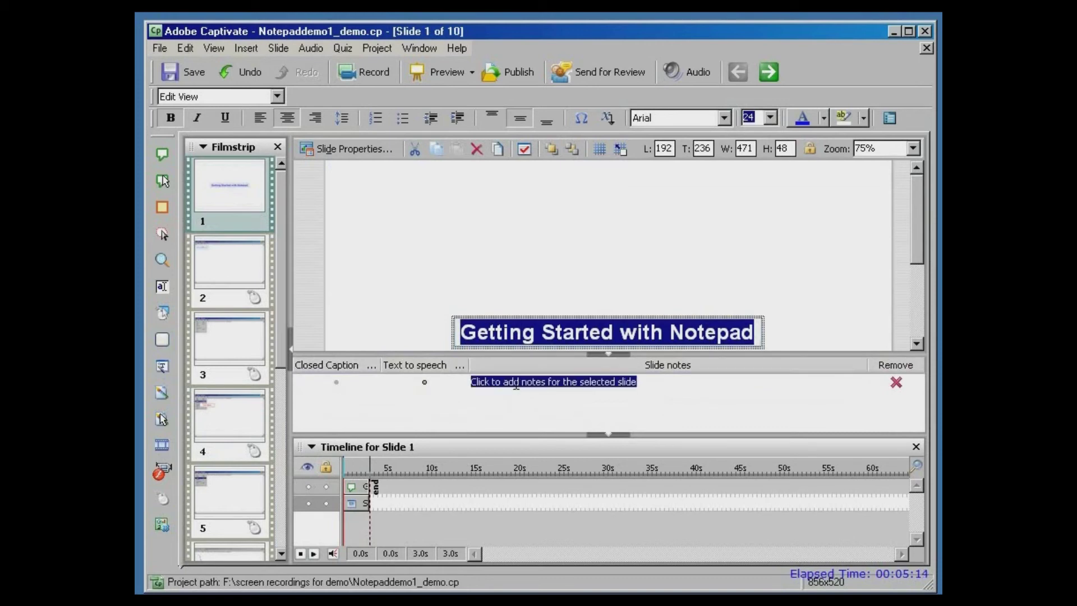
key(ctrl+v)
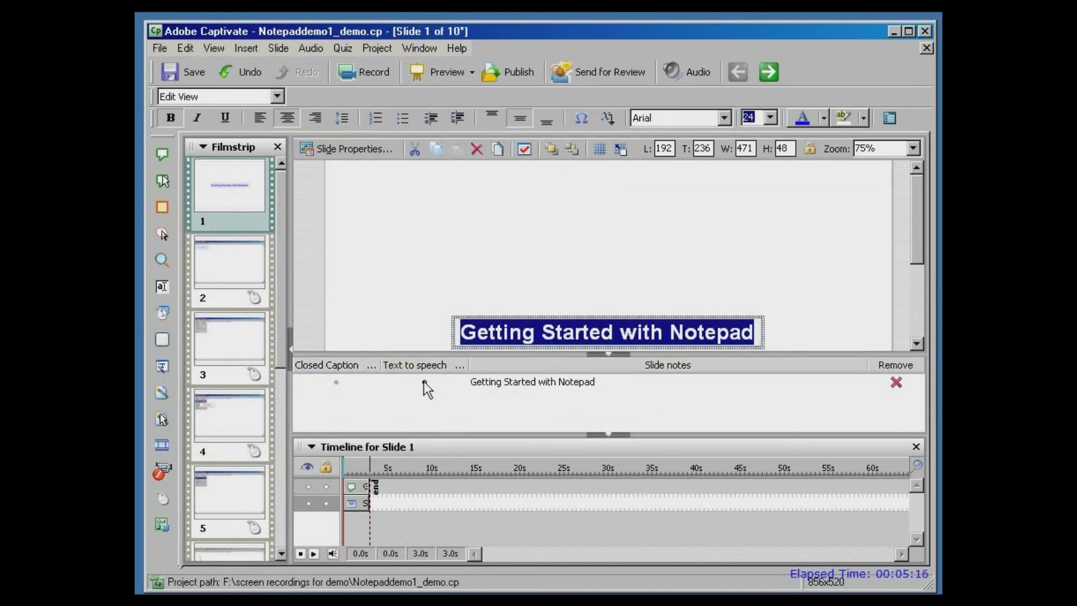
- Enable text to speech for the slide 1 note and convert it to speech with the Kate speech agent
click(425, 382)
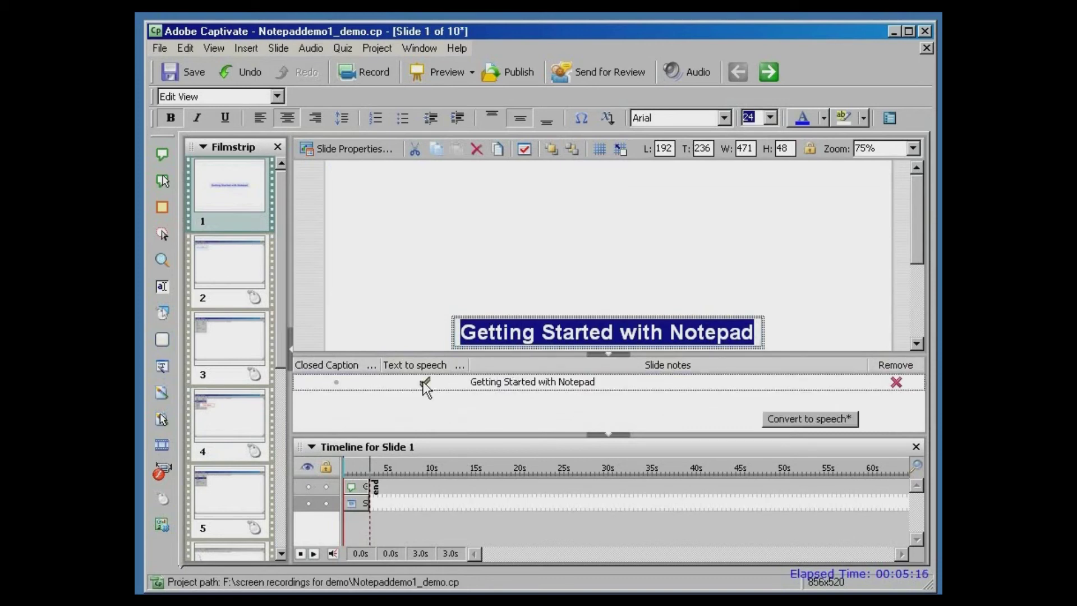
click(806, 417)
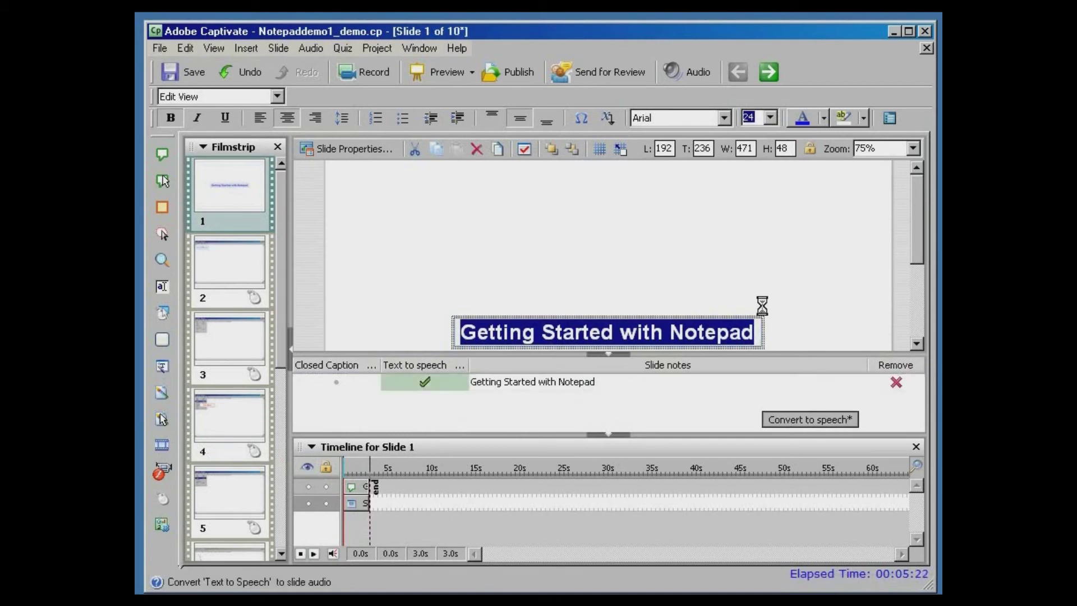
drag(909, 200, 574, 186)
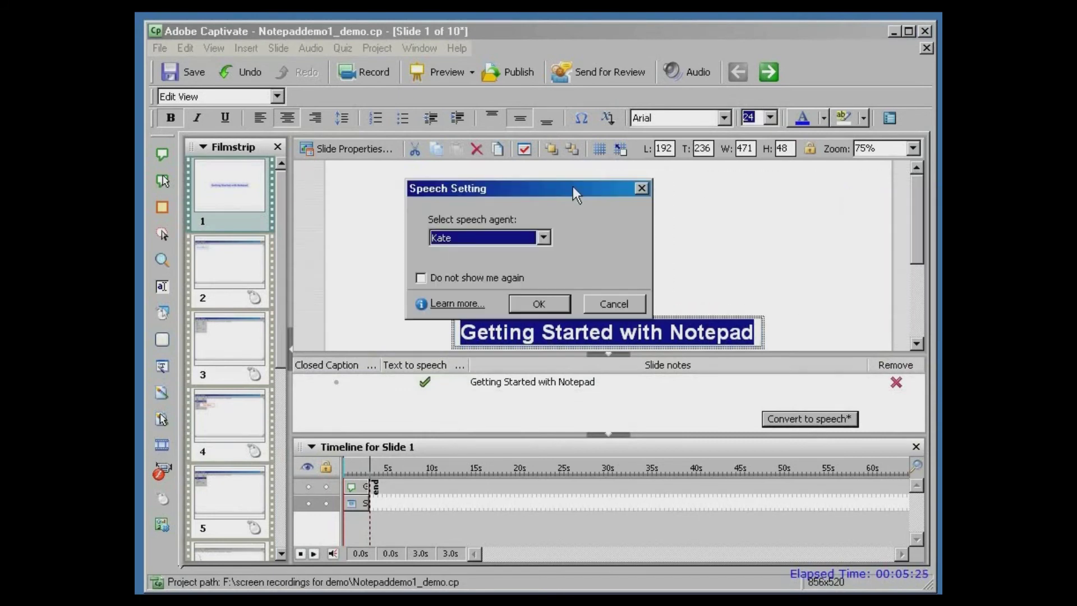
click(543, 238)
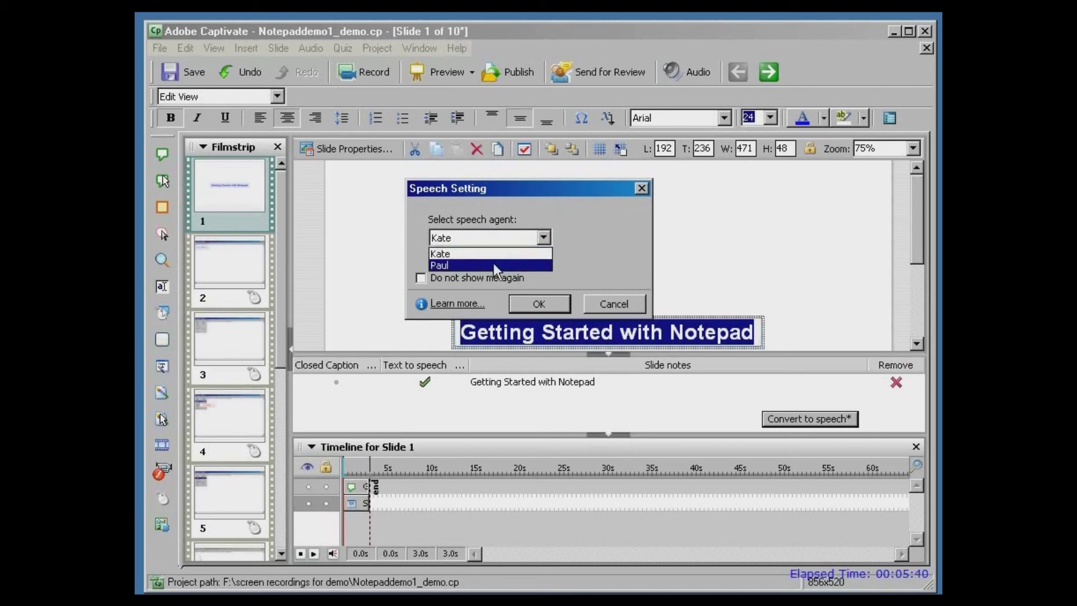
click(480, 253)
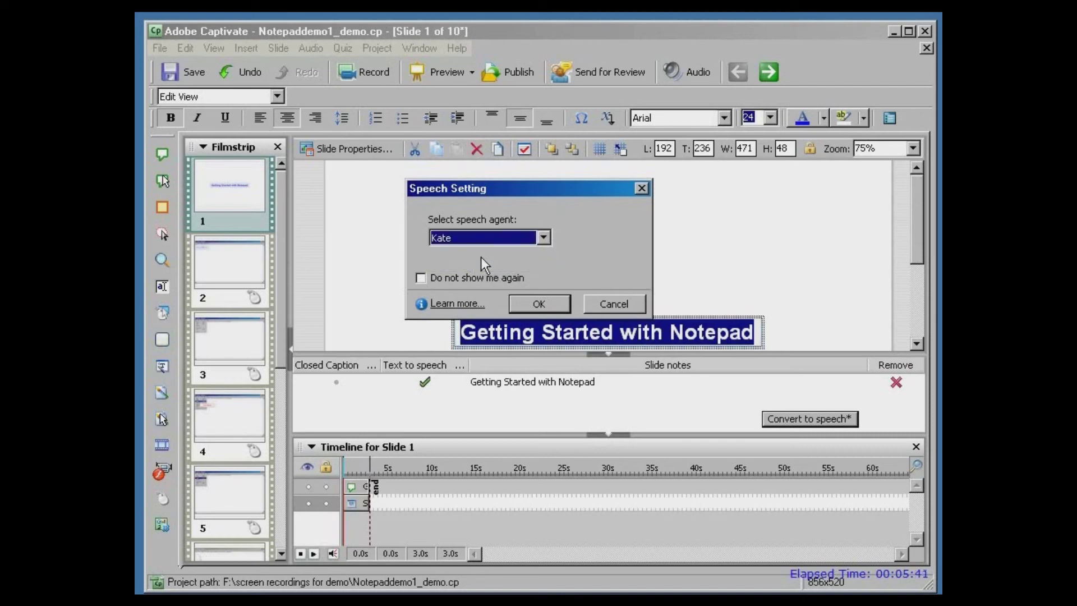
click(540, 304)
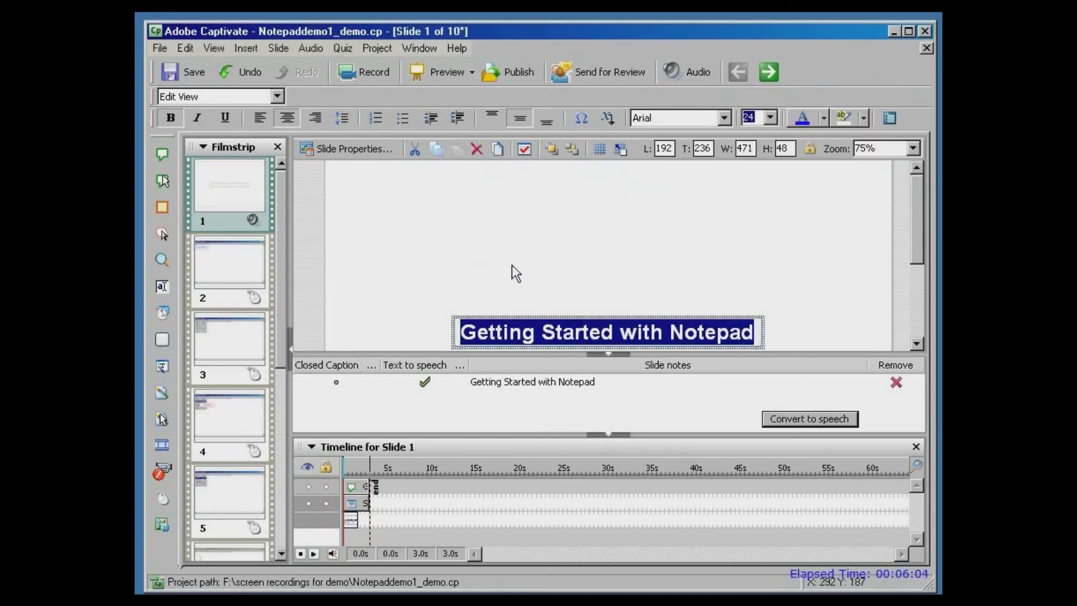
- Preview the project from the start to check the title slide's narration, pause on slide 2 and close the preview
click(472, 72)
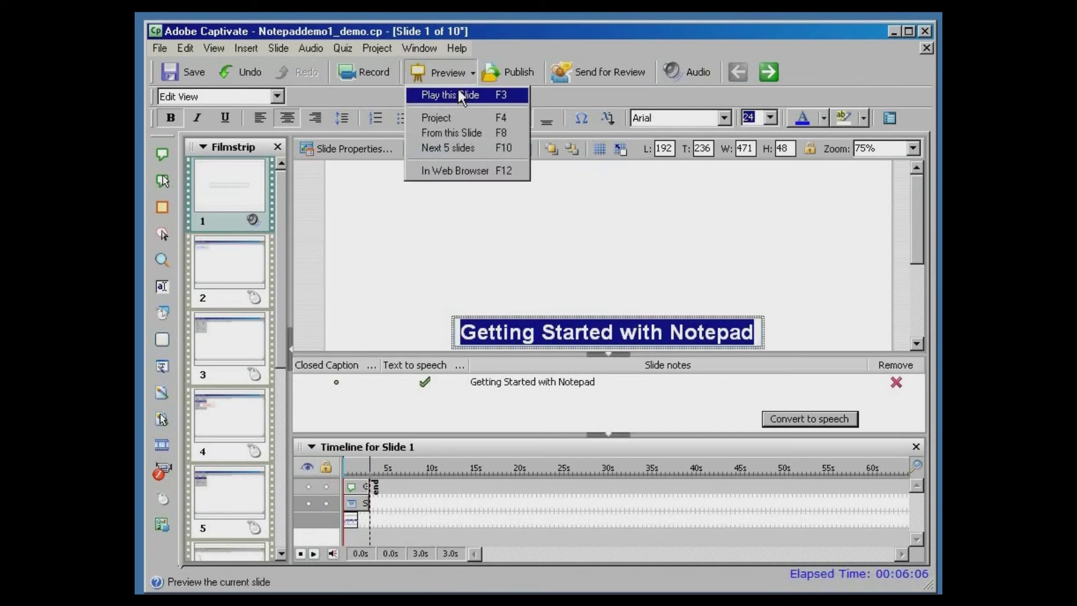
click(460, 117)
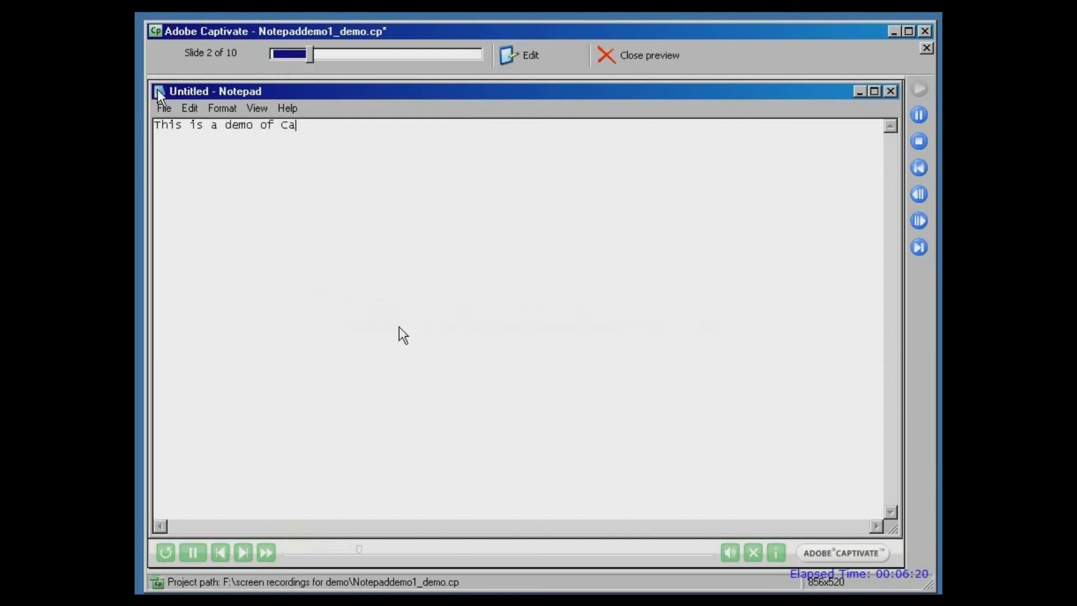
click(192, 554)
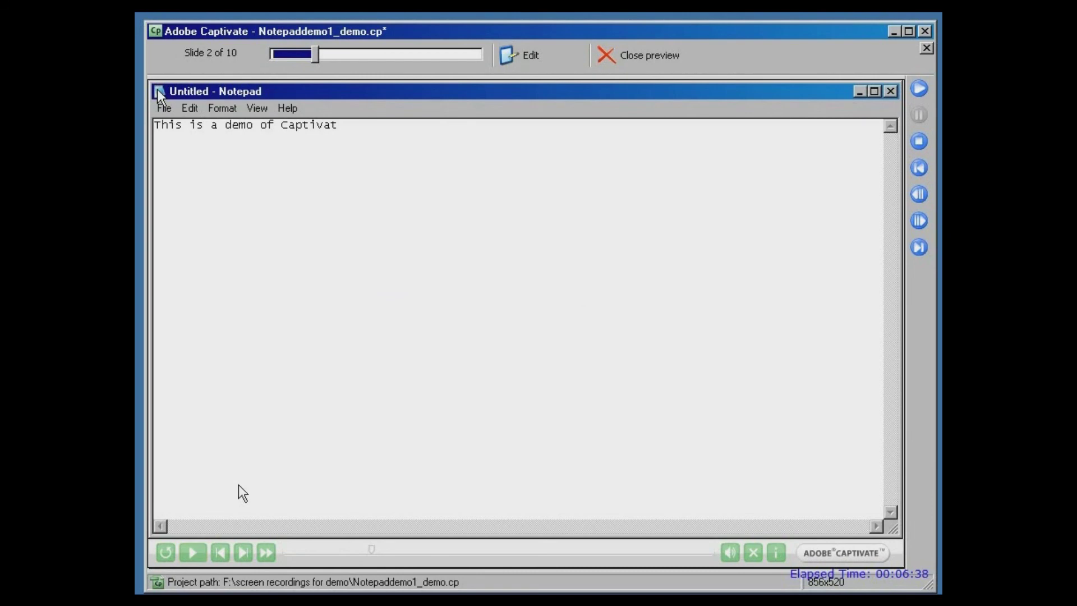
click(668, 57)
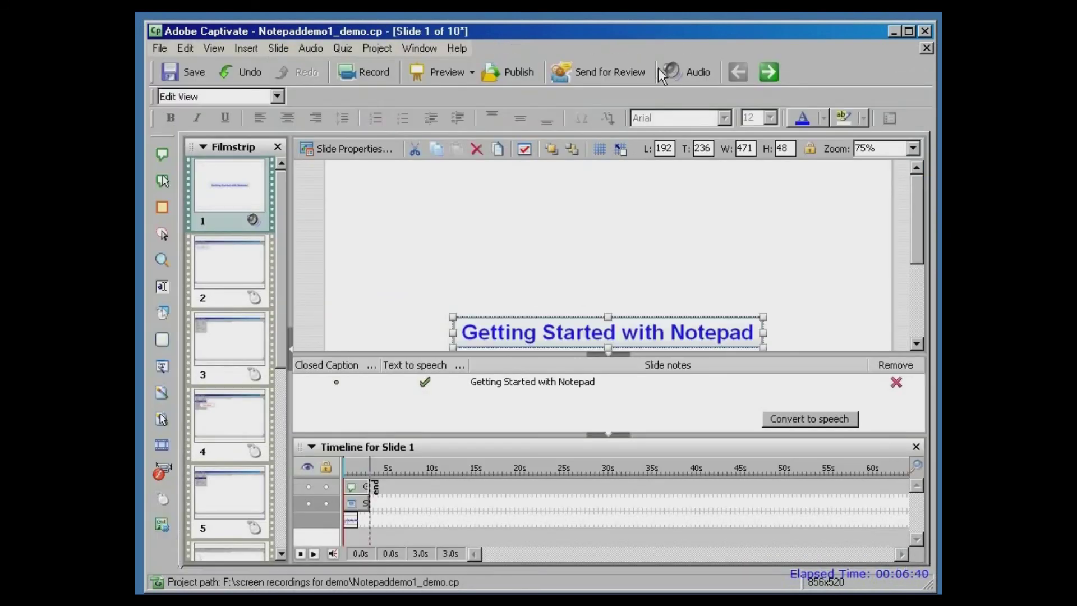
- Open slide 4 and bring its "Click Save" caption into view
drag(914, 217, 918, 271)
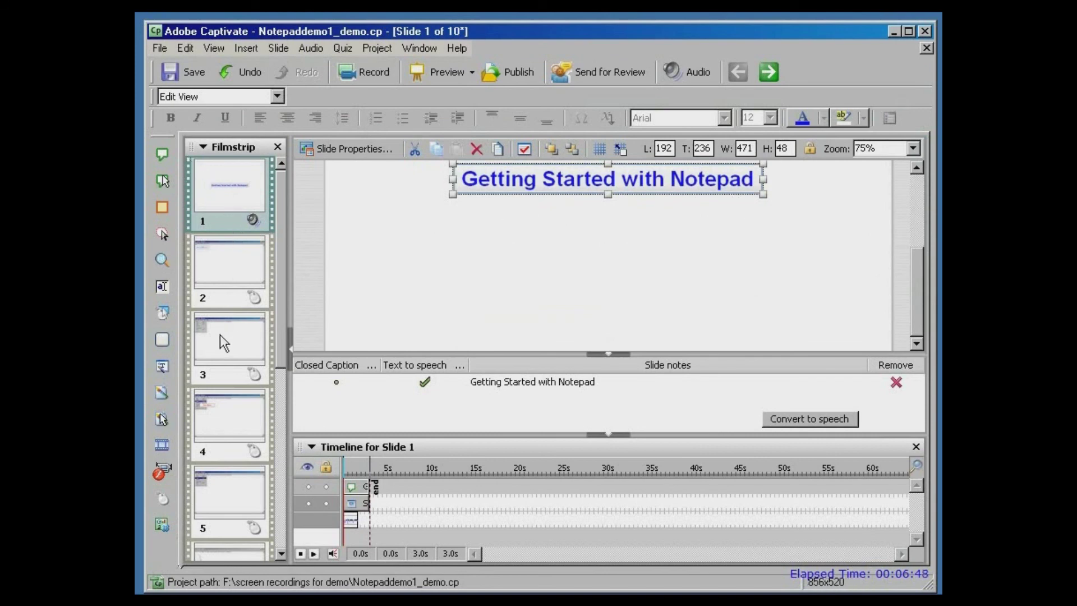
click(222, 418)
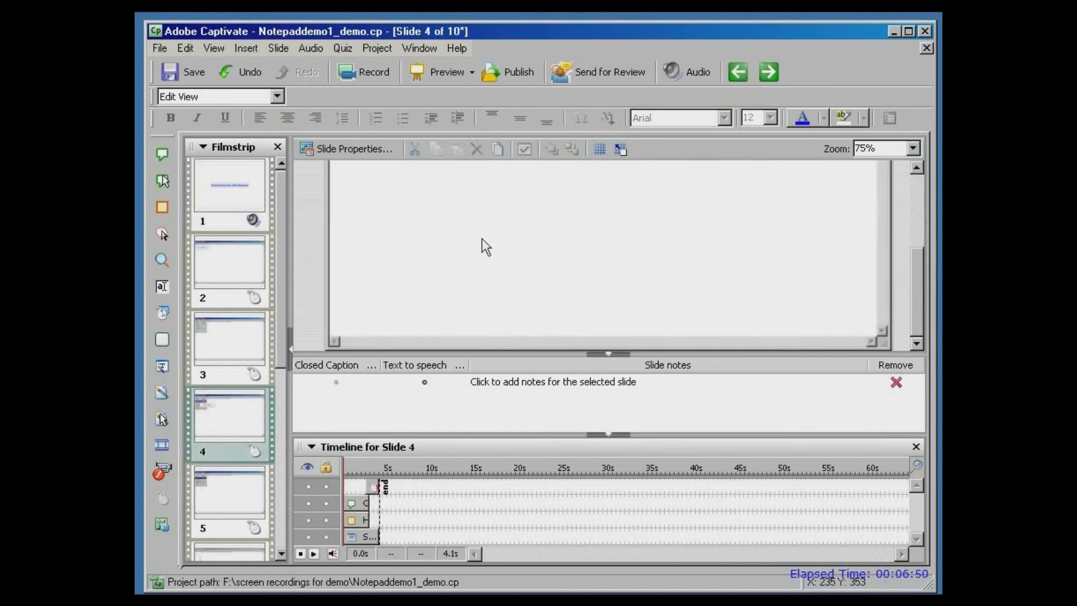
drag(920, 254, 914, 187)
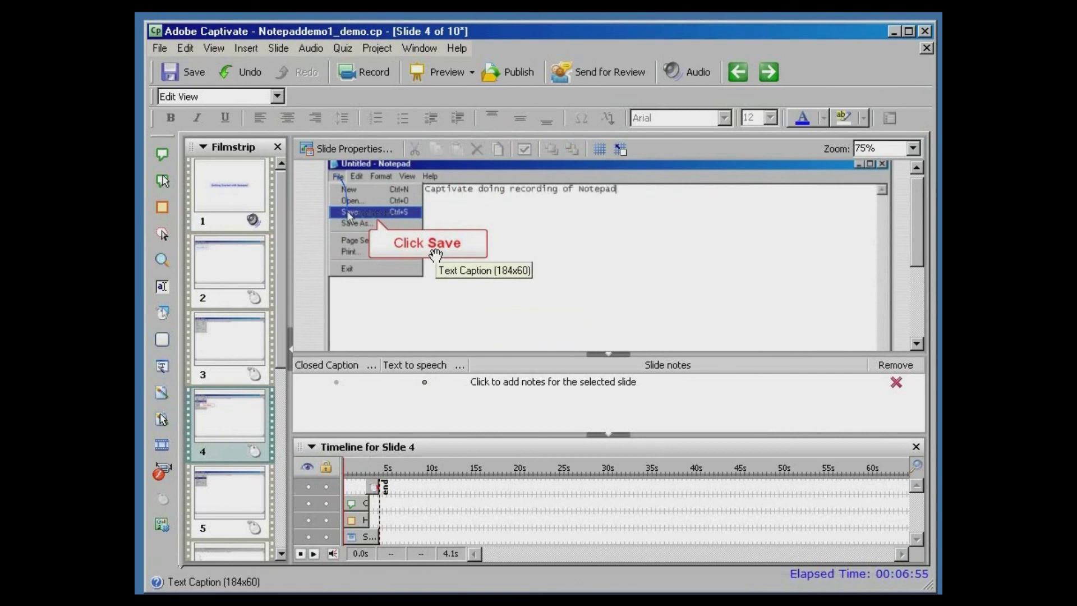